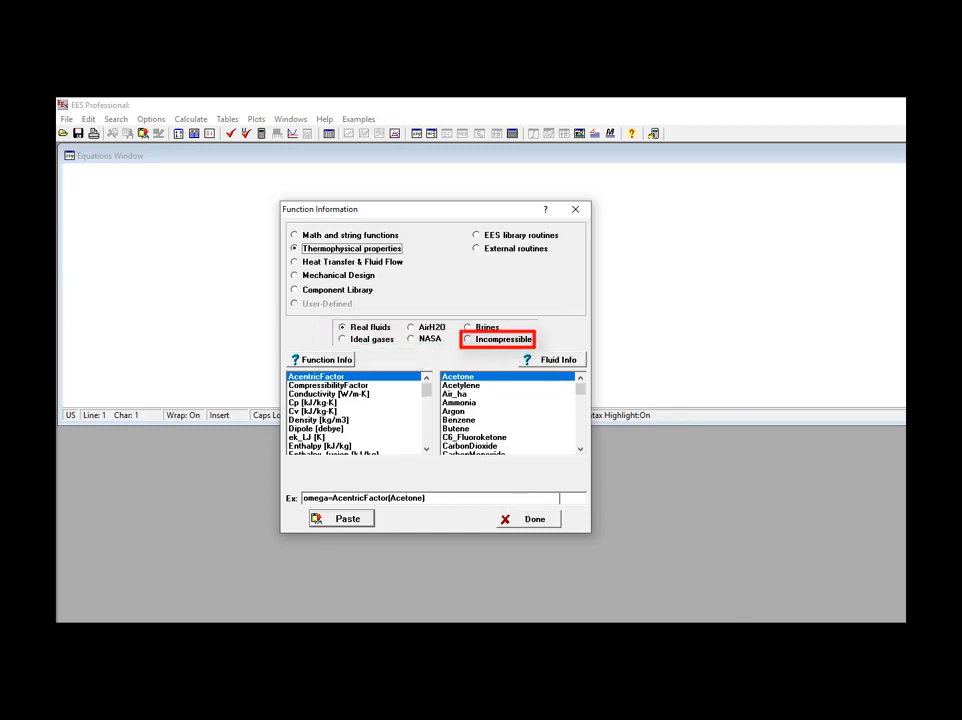
# Show the incompressible substances and their property functions in the function information, and close it.
pyautogui.click(467, 339)
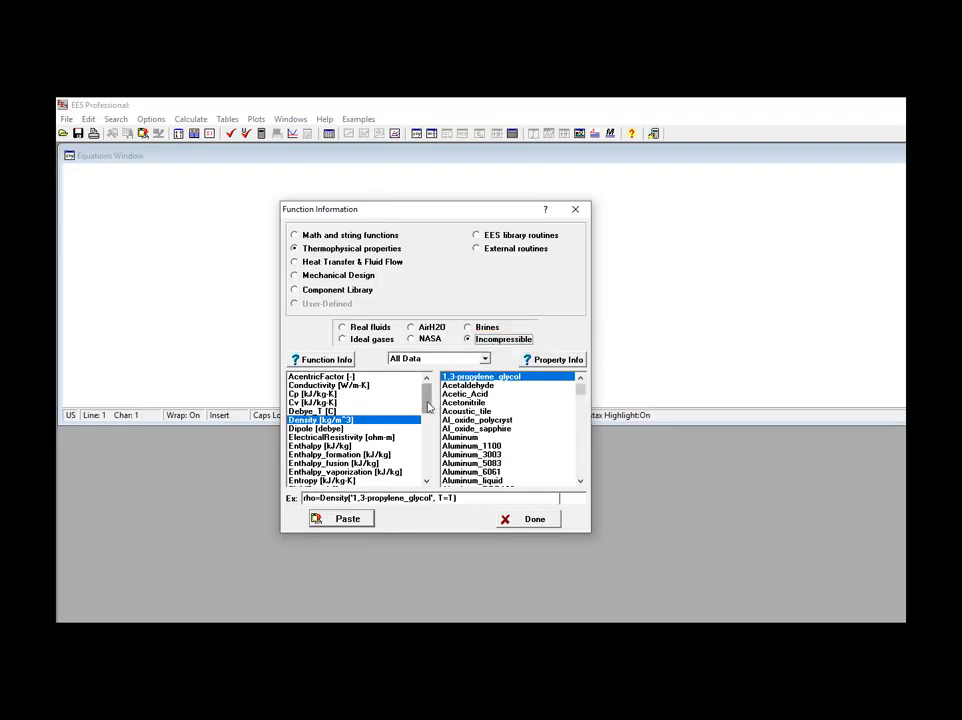
pyautogui.click(531, 519)
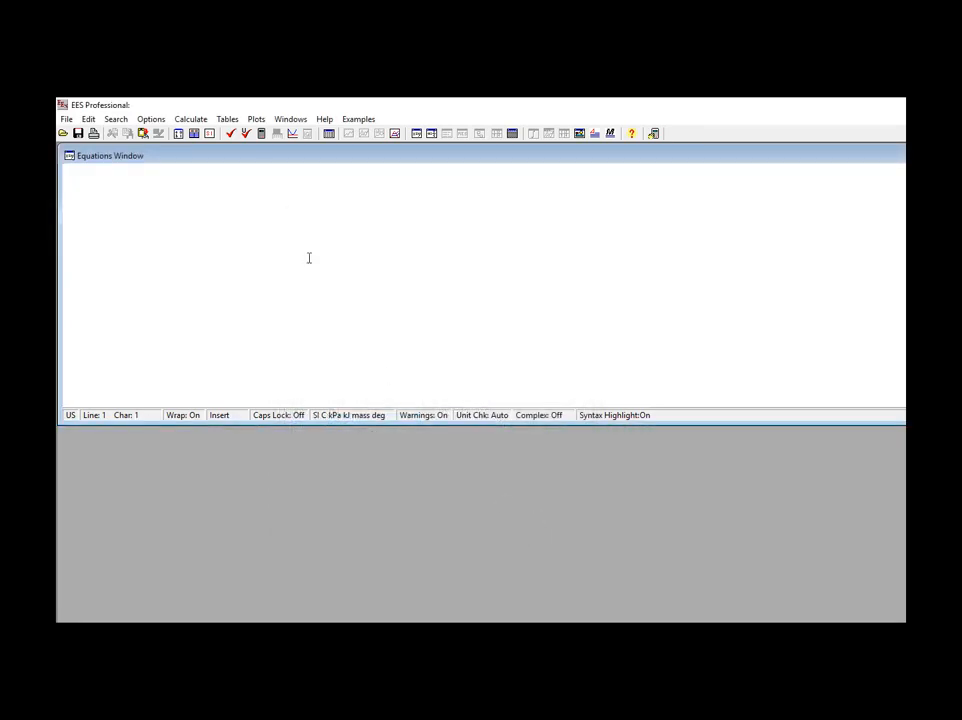
# Open the lookup table Brass.LKT from the Metals folder under EES_Professional, Userlib, EES_System, Incompressible.
pyautogui.click(228, 119)
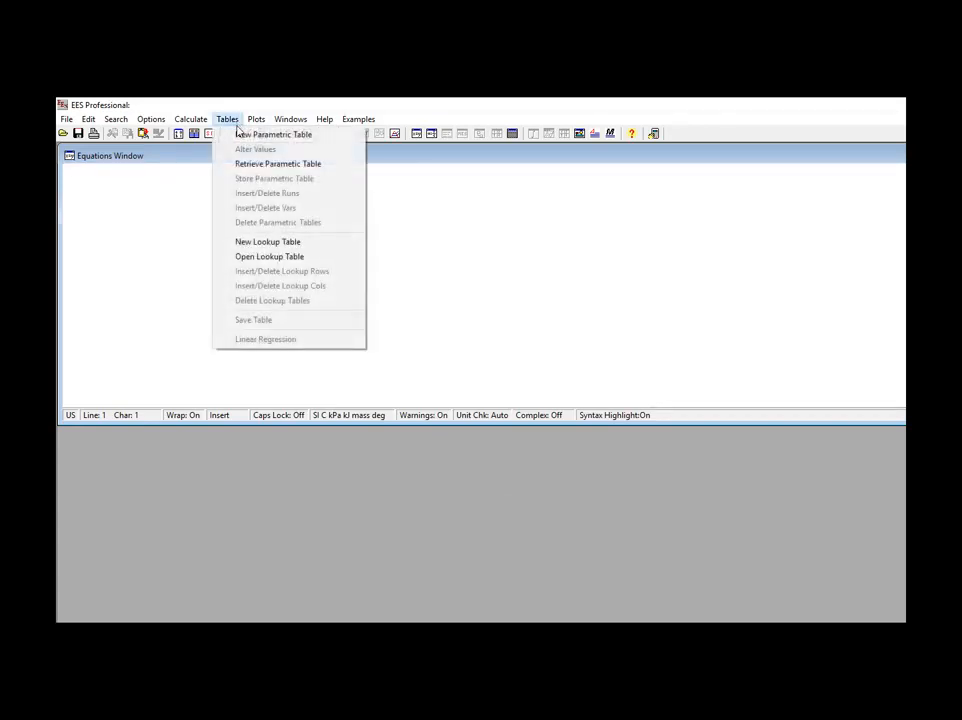
pyautogui.click(322, 258)
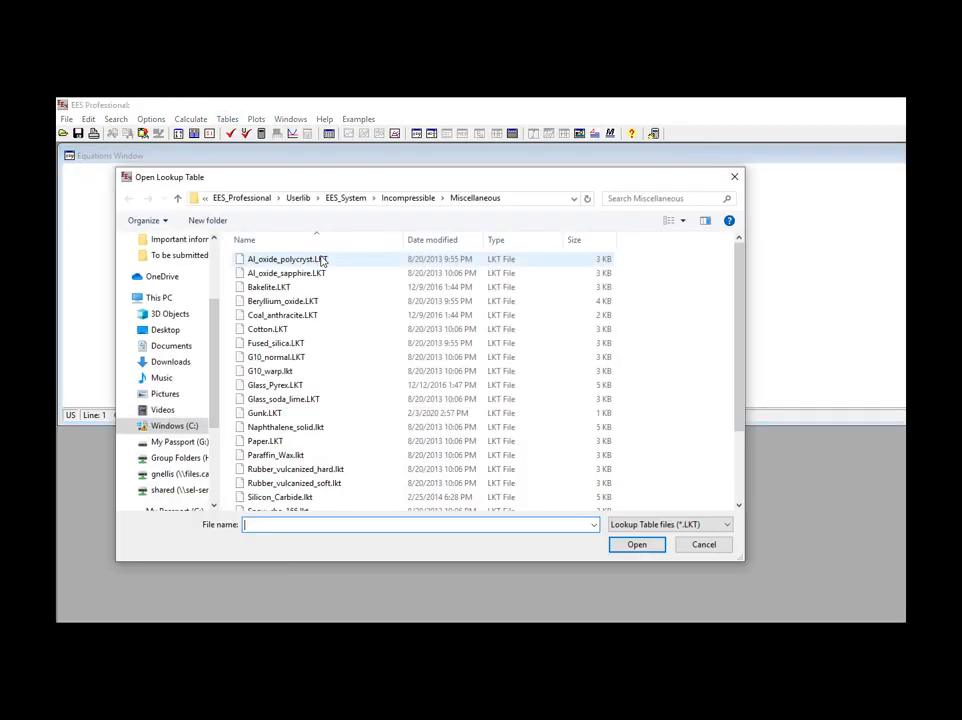
pyautogui.click(260, 200)
pyautogui.click(273, 275)
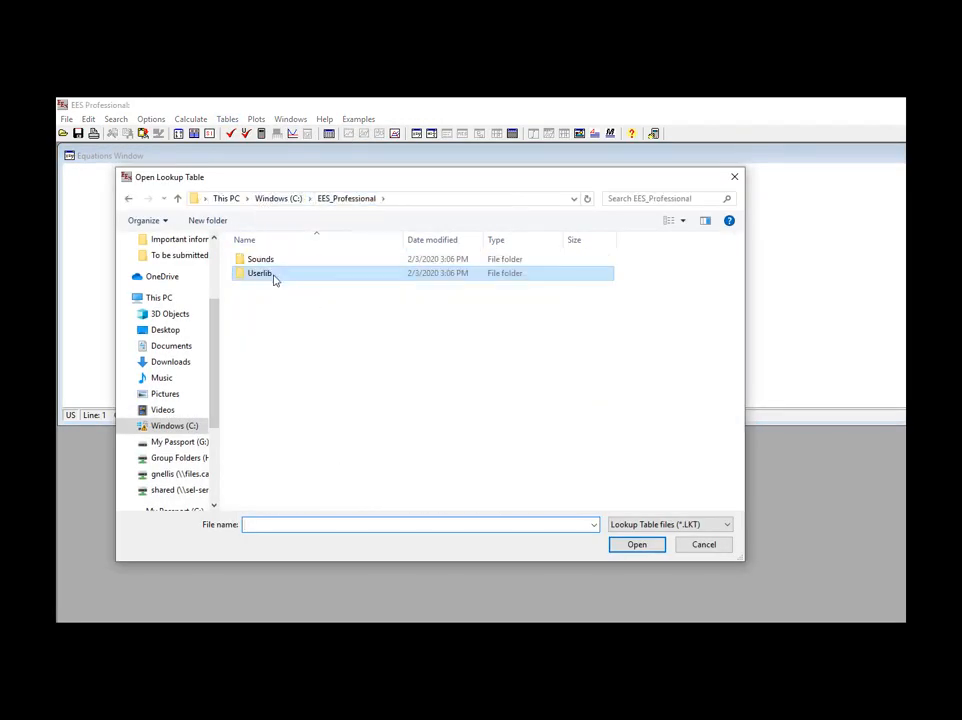
pyautogui.doubleClick(273, 276)
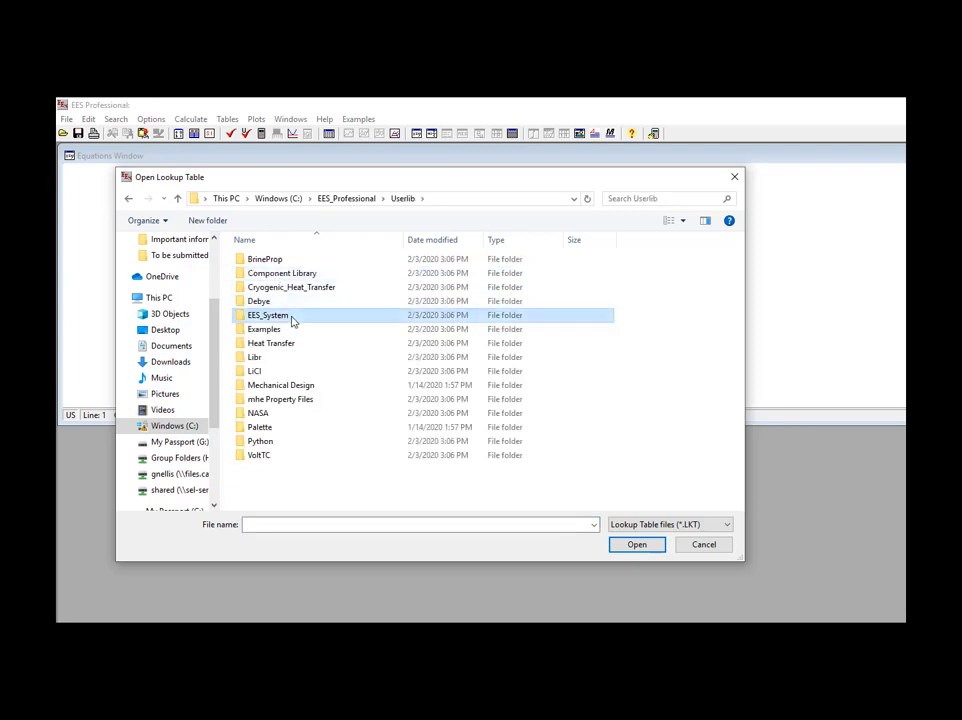
pyautogui.doubleClick(292, 317)
pyautogui.doubleClick(289, 263)
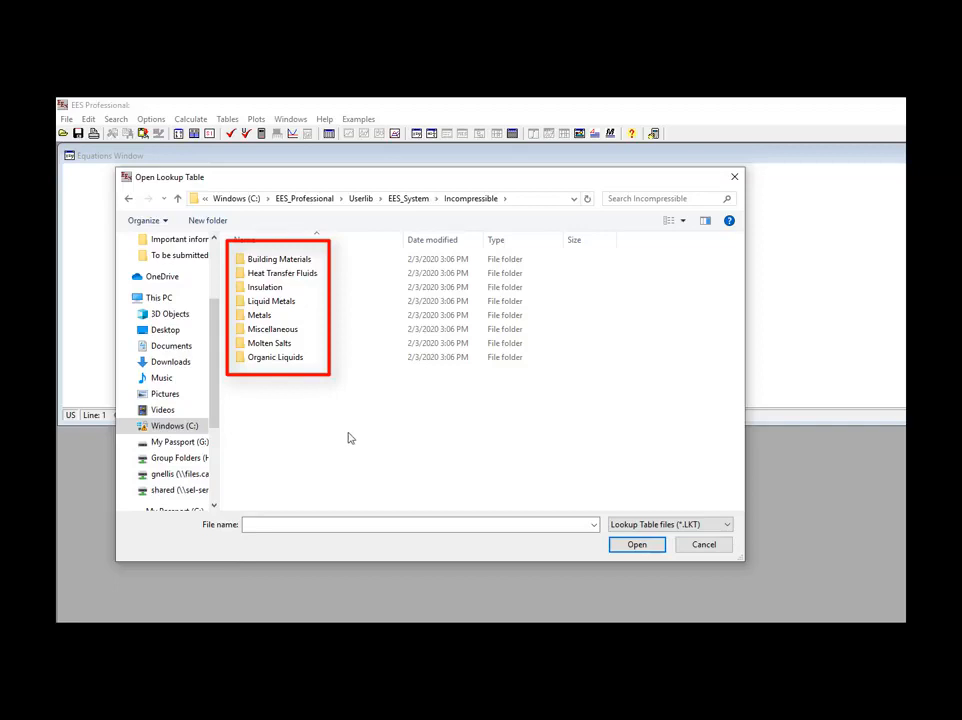
pyautogui.doubleClick(273, 318)
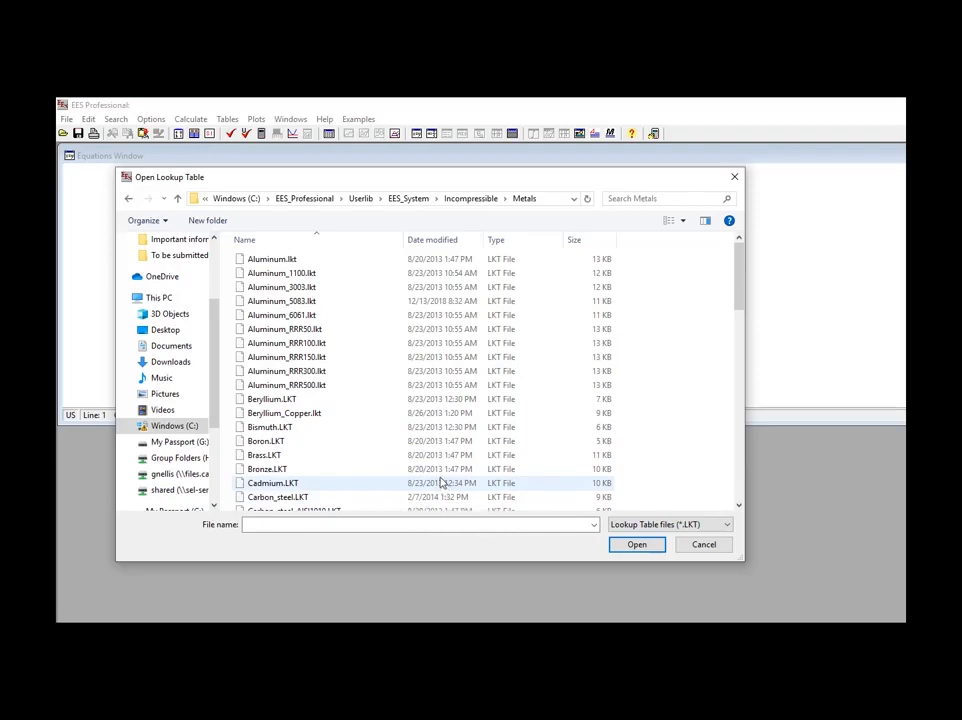
pyautogui.doubleClick(300, 460)
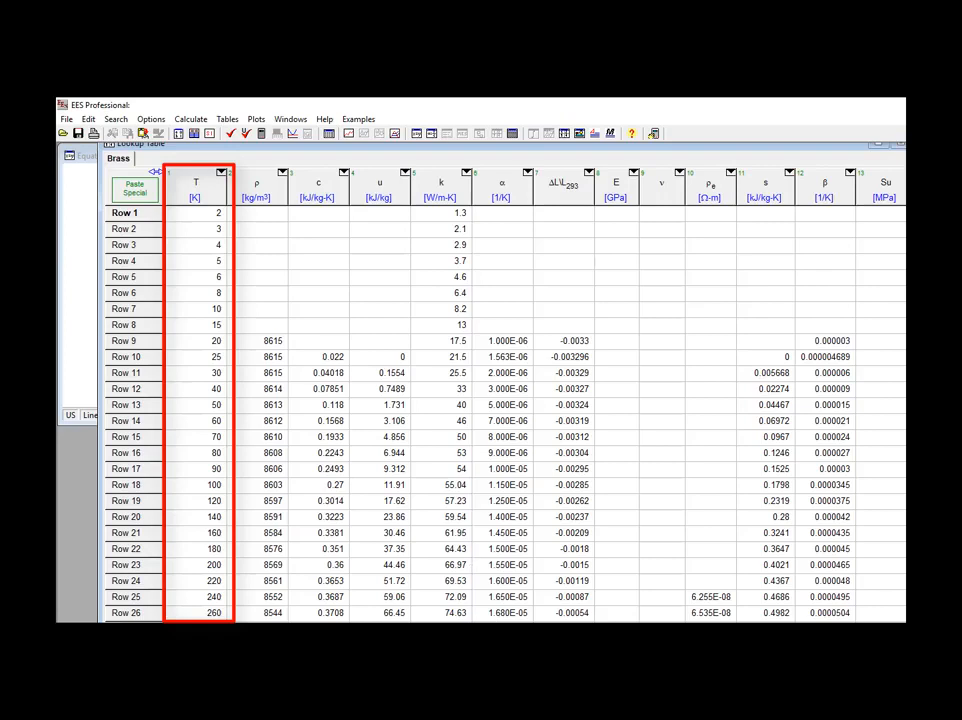
# Examine the property columns of the Brass lookup table, from temperature through to the references.
pyautogui.moveTo(935, 640)
pyautogui.mouseDown()
pyautogui.moveTo(876, 638)
pyautogui.moveTo(869, 618)
pyautogui.mouseUp()
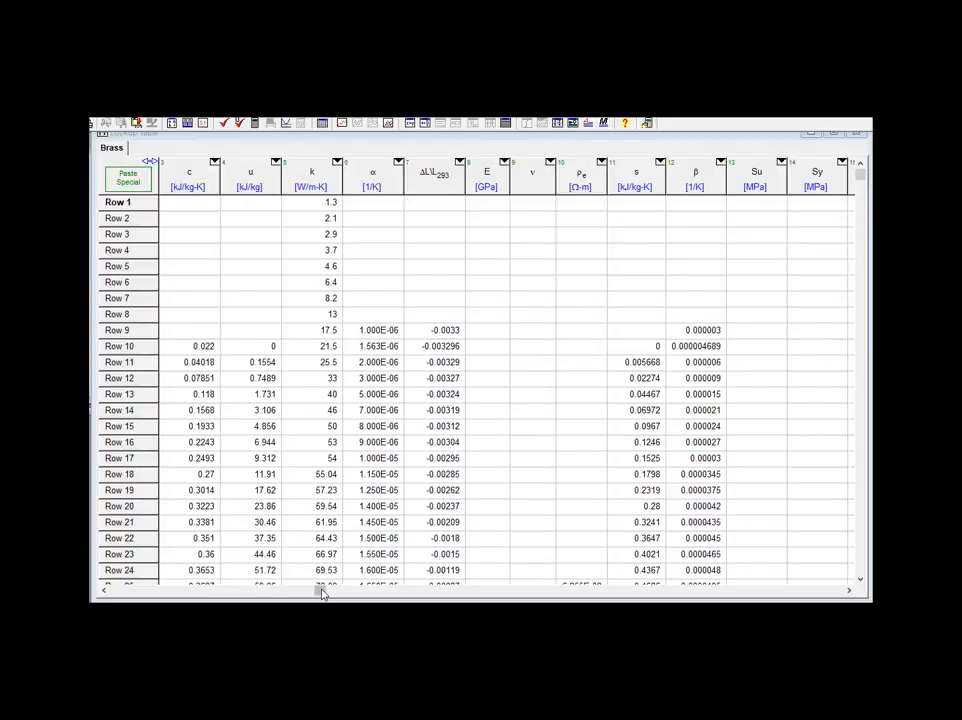
pyautogui.moveTo(318, 591); pyautogui.dragTo(778, 593)
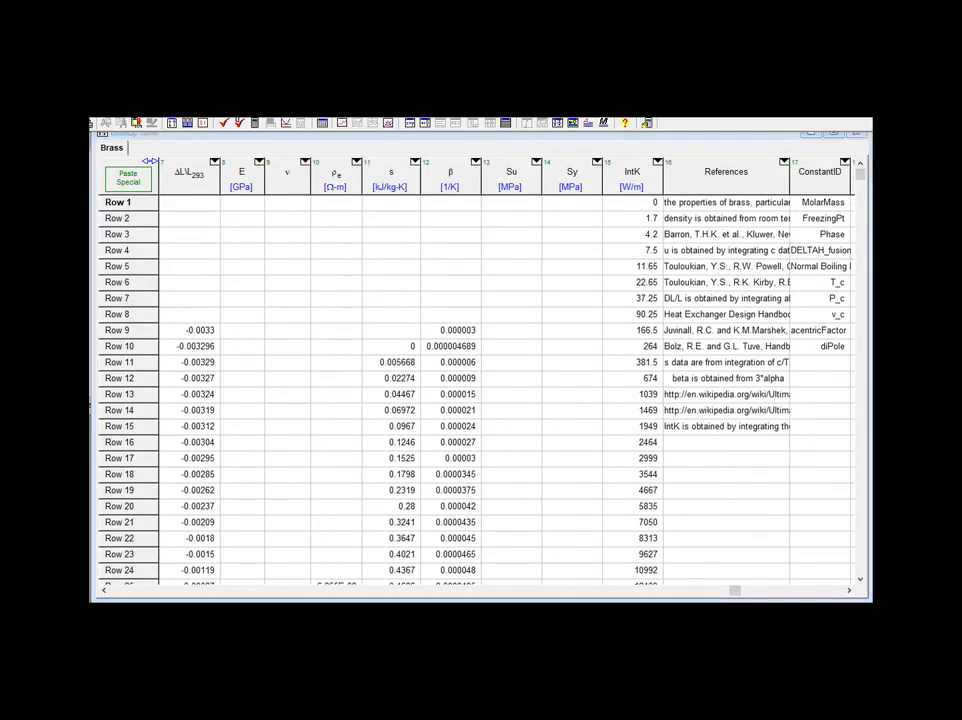
pyautogui.click(132, 590)
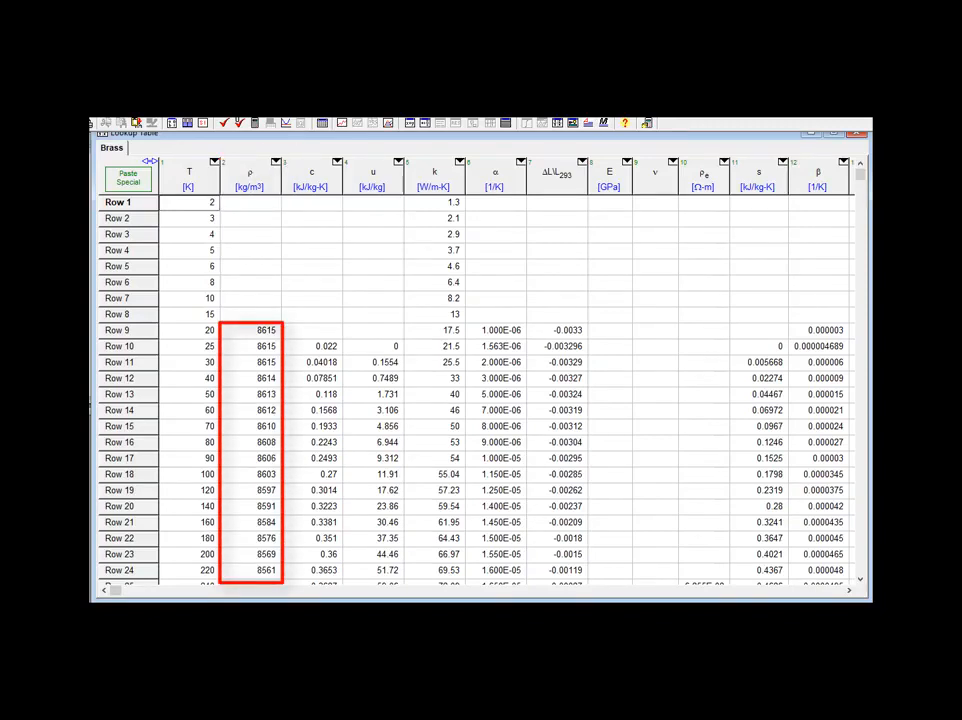
# Widen the References column of the Brass table and bring the ConstantID and Constants columns into view.
pyautogui.click(815, 592)
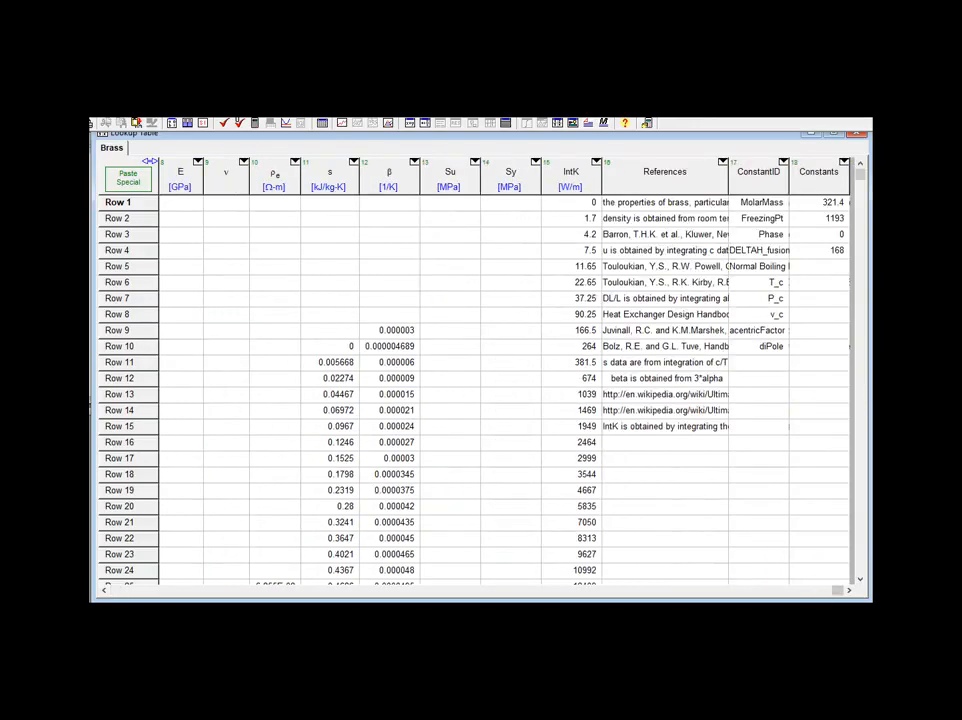
pyautogui.moveTo(731, 181); pyautogui.dragTo(804, 181)
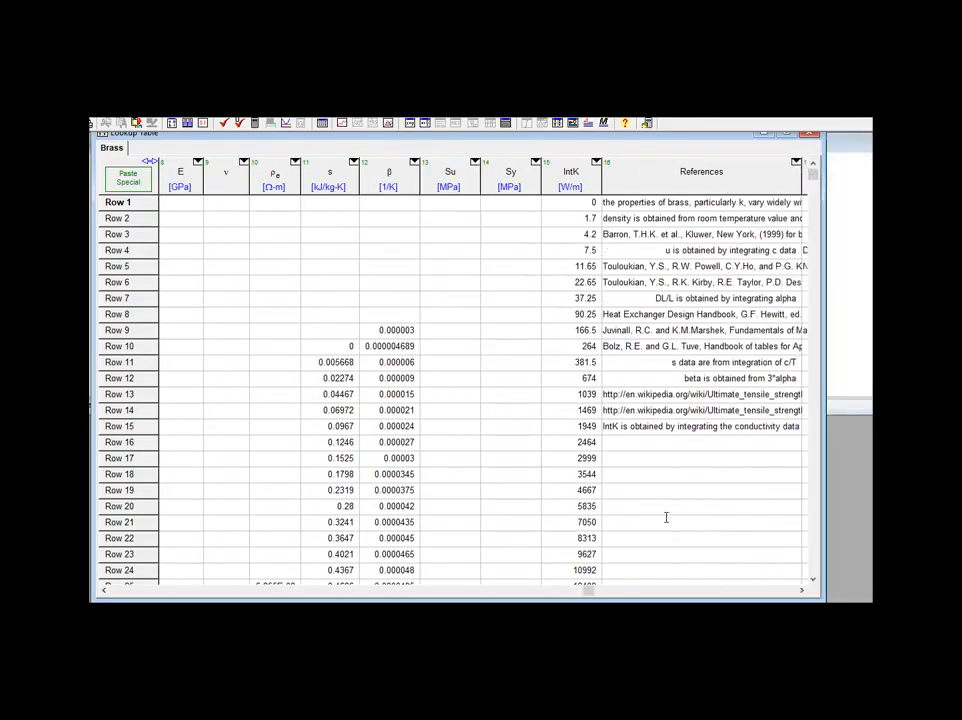
pyautogui.moveTo(586, 593); pyautogui.dragTo(777, 596)
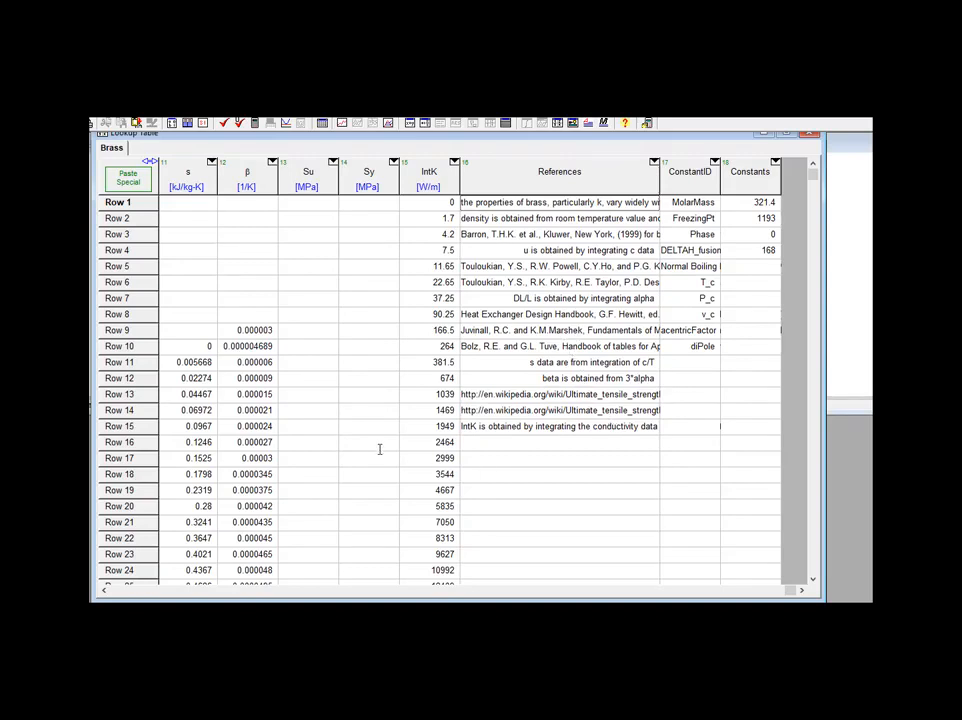
# Compare the specific entropy column with its matching reference in row 11 of the Brass table.
pyautogui.click(206, 176)
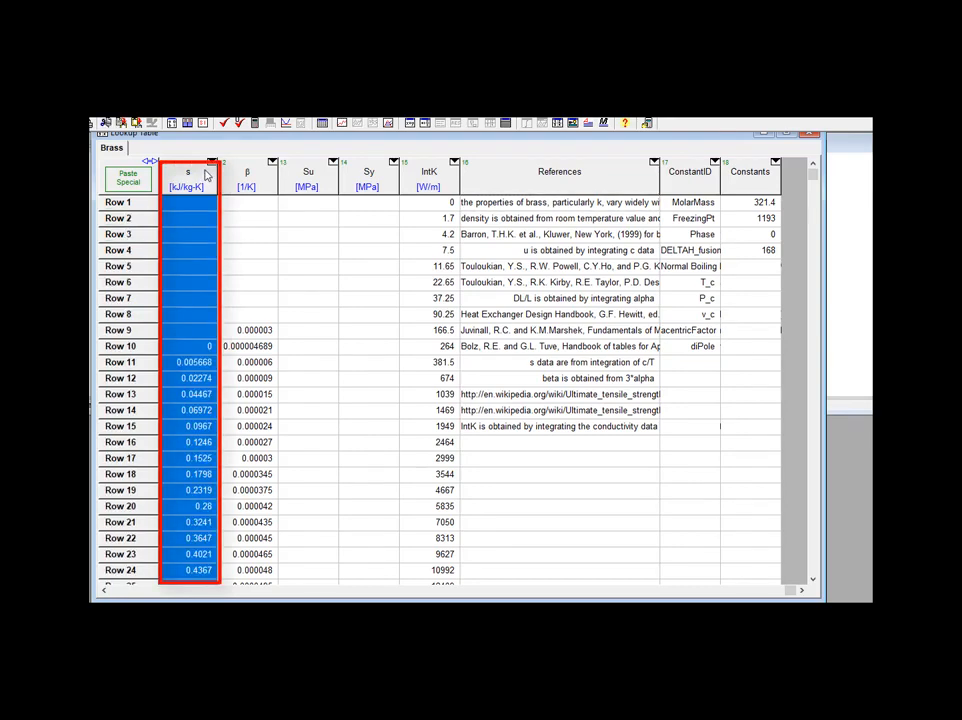
pyautogui.click(147, 369)
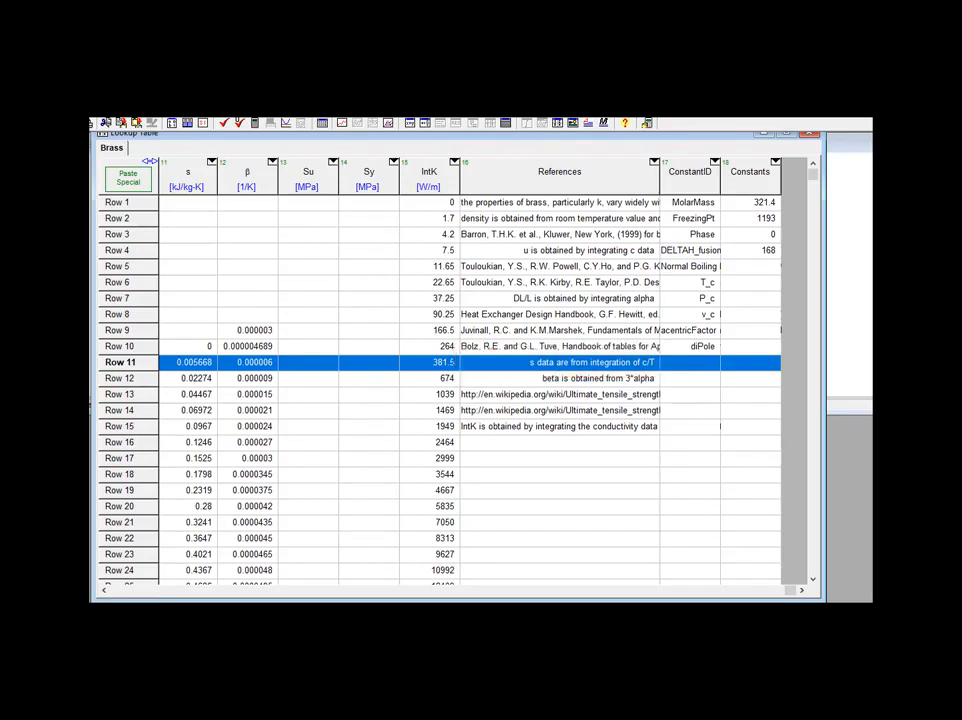
pyautogui.click(703, 455)
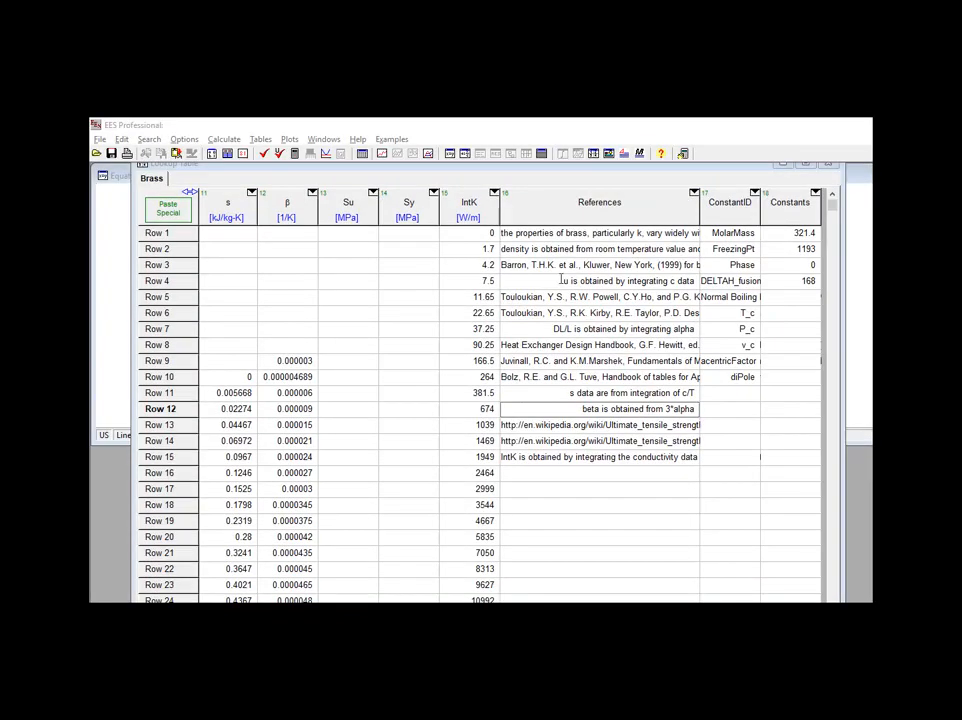
# Check in the function information which metals have surface tension data among the incompressible substances.
pyautogui.click(184, 139)
pyautogui.click(210, 152)
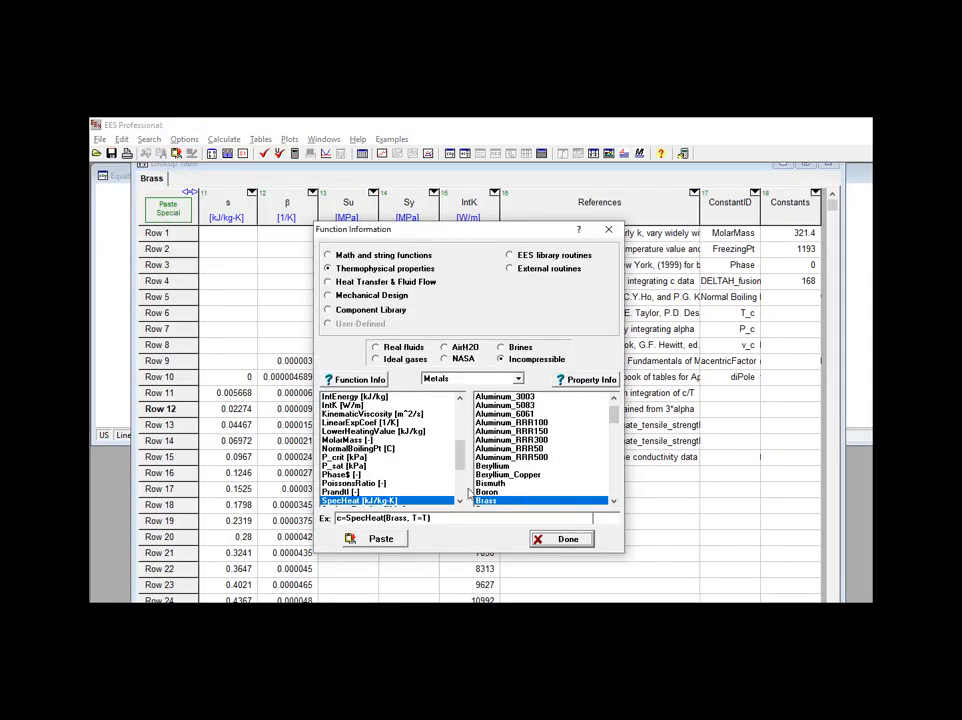
pyautogui.moveTo(462, 460); pyautogui.dragTo(461, 485)
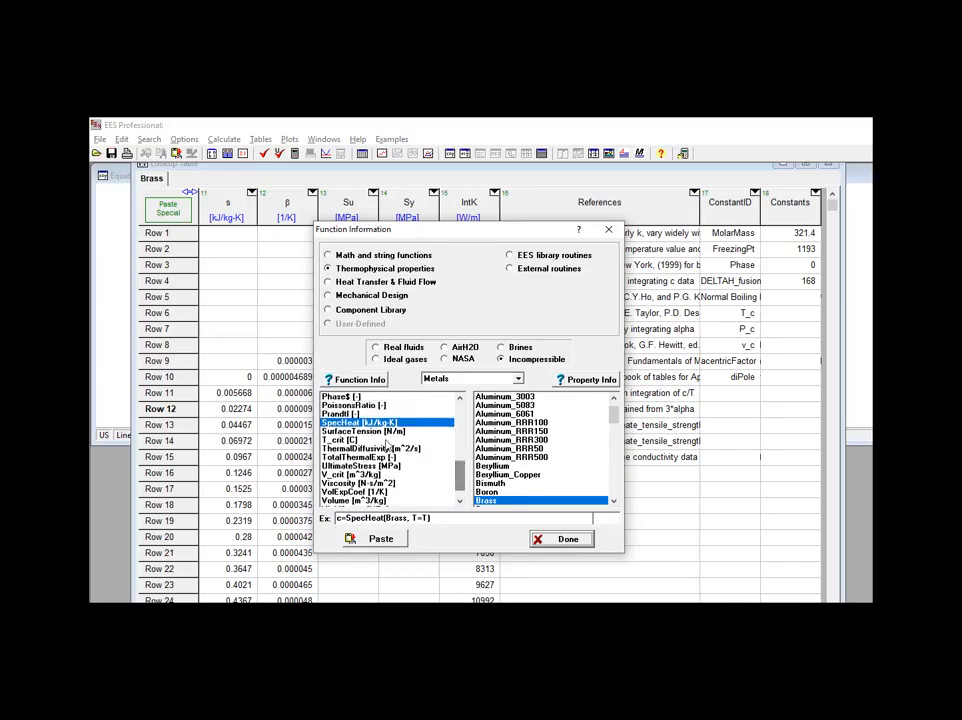
pyautogui.click(387, 432)
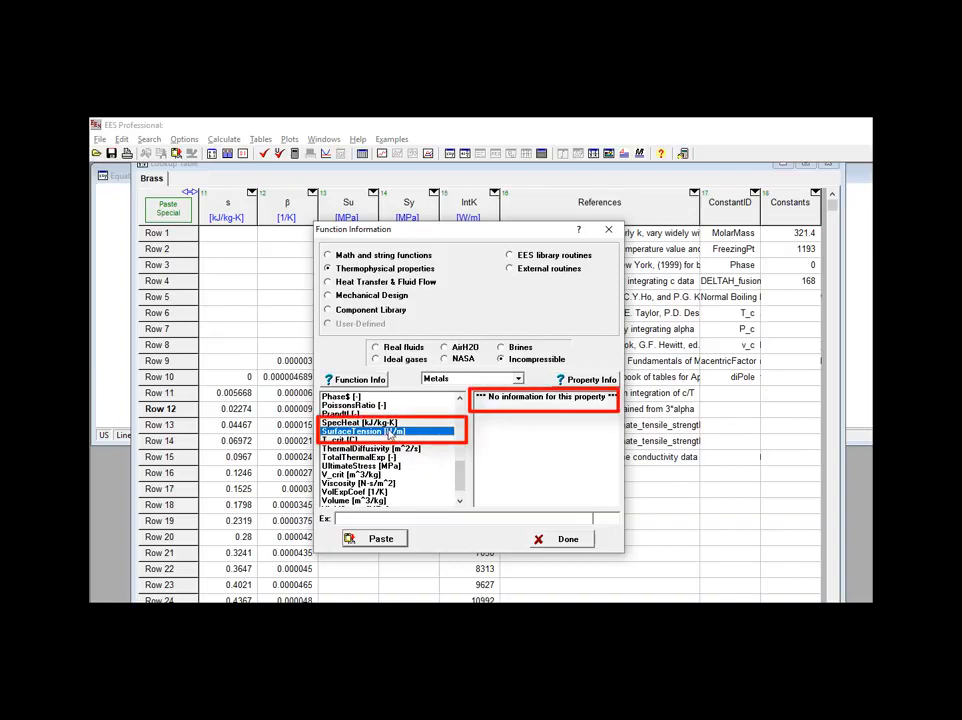
# Choose the SpecHeat function for Brass and display the property information for that metal.
pyautogui.click(388, 423)
pyautogui.scroll(-4, 617, 481)
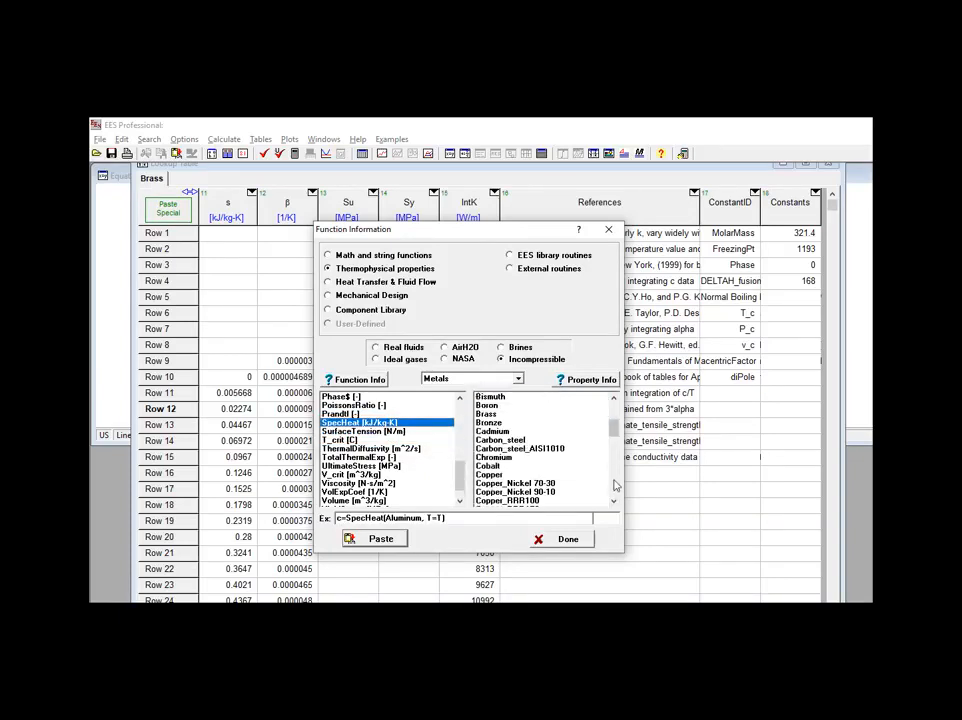
pyautogui.click(490, 413)
pyautogui.click(566, 382)
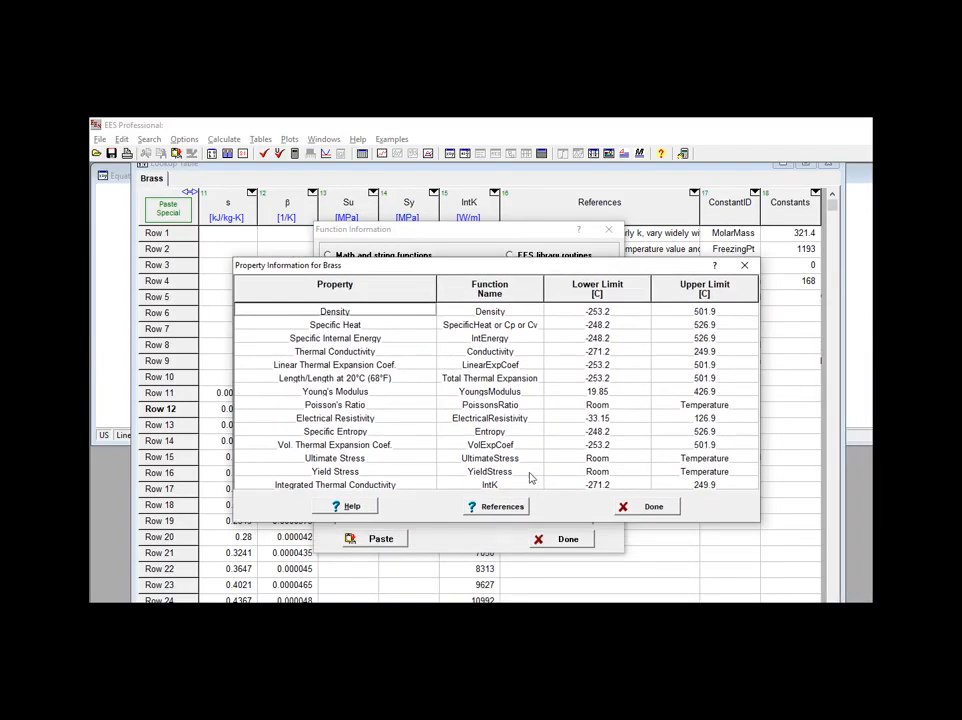
# Read through the literature references for the Brass property data.
pyautogui.click(500, 506)
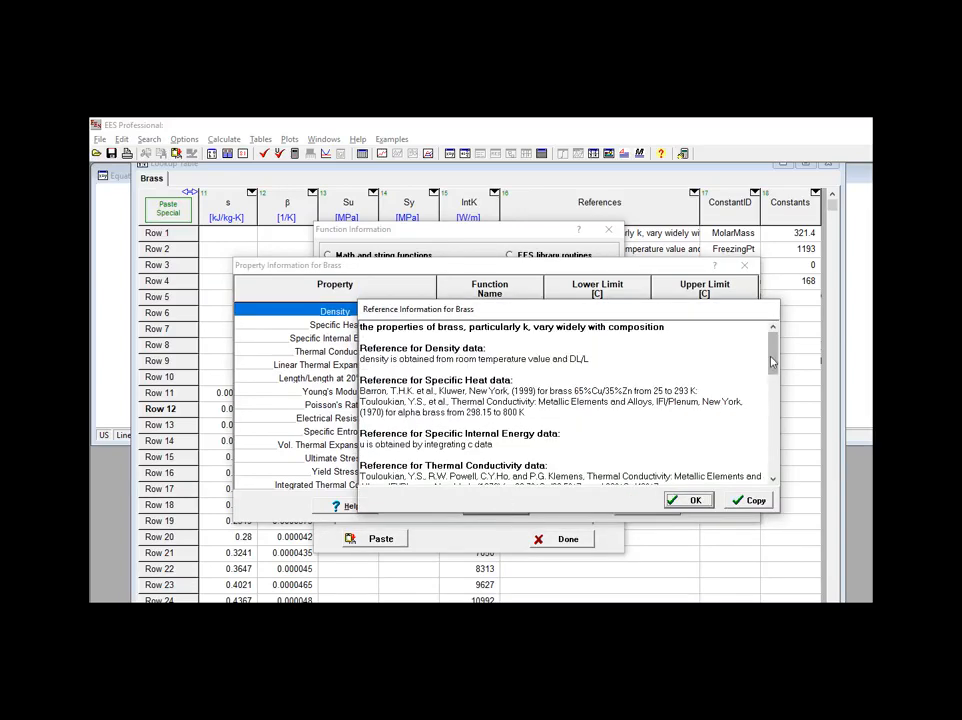
pyautogui.scroll(-4, 756, 411)
pyautogui.scroll(-5, 756, 430)
pyautogui.scroll(3, 756, 457)
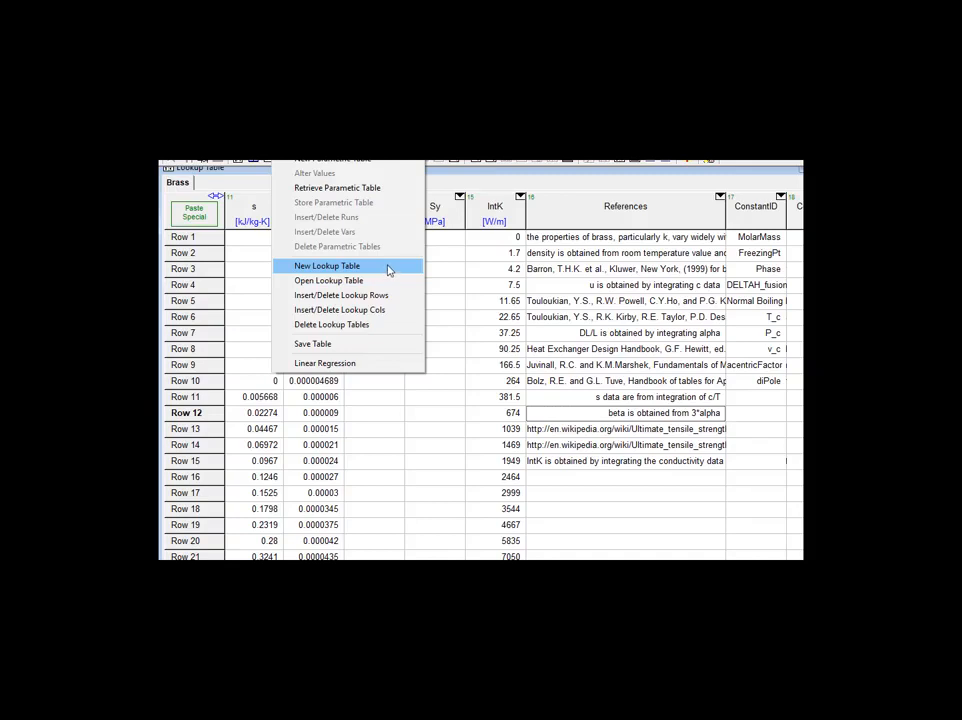
# Create a new lookup table titled Gunk with 4 columns and 5 rows.
pyautogui.click(389, 270)
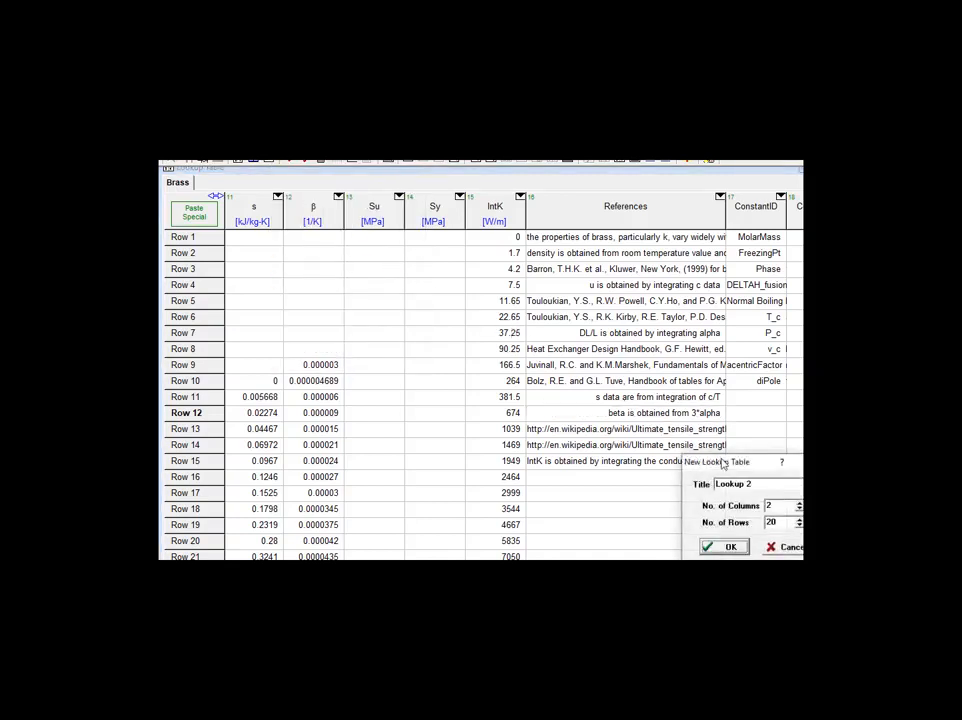
pyautogui.moveTo(722, 463); pyautogui.dragTo(440, 369)
pyautogui.write('Gunk')
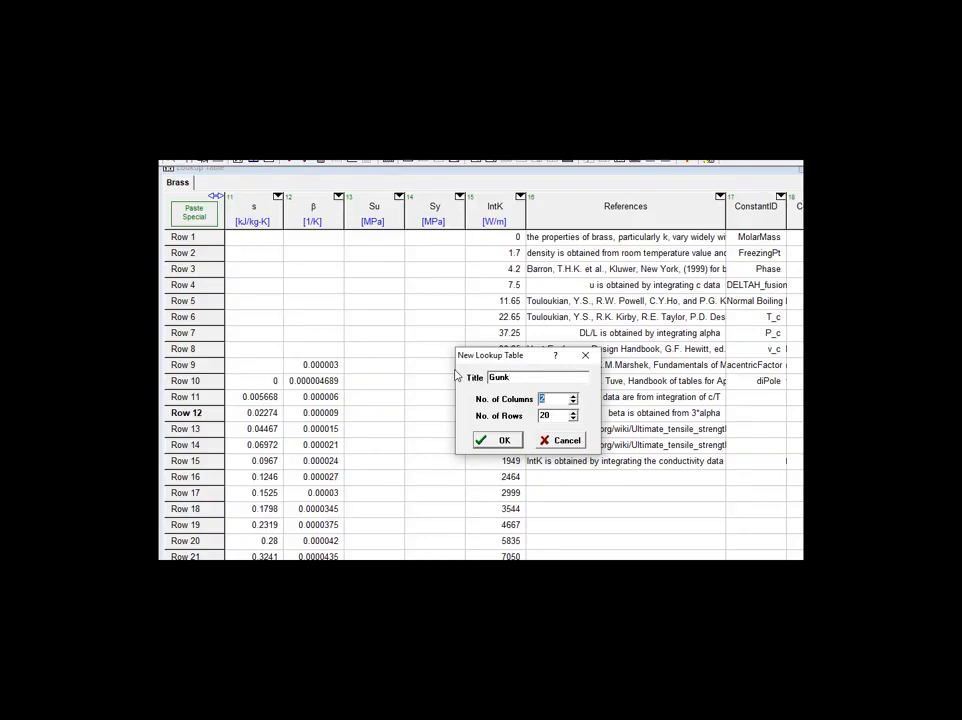
pyautogui.press('Tab')
pyautogui.write('5')
pyautogui.click(499, 440)
# Title the first column of the Gunk table T and set its units to K.
pyautogui.rightClick(275, 222)
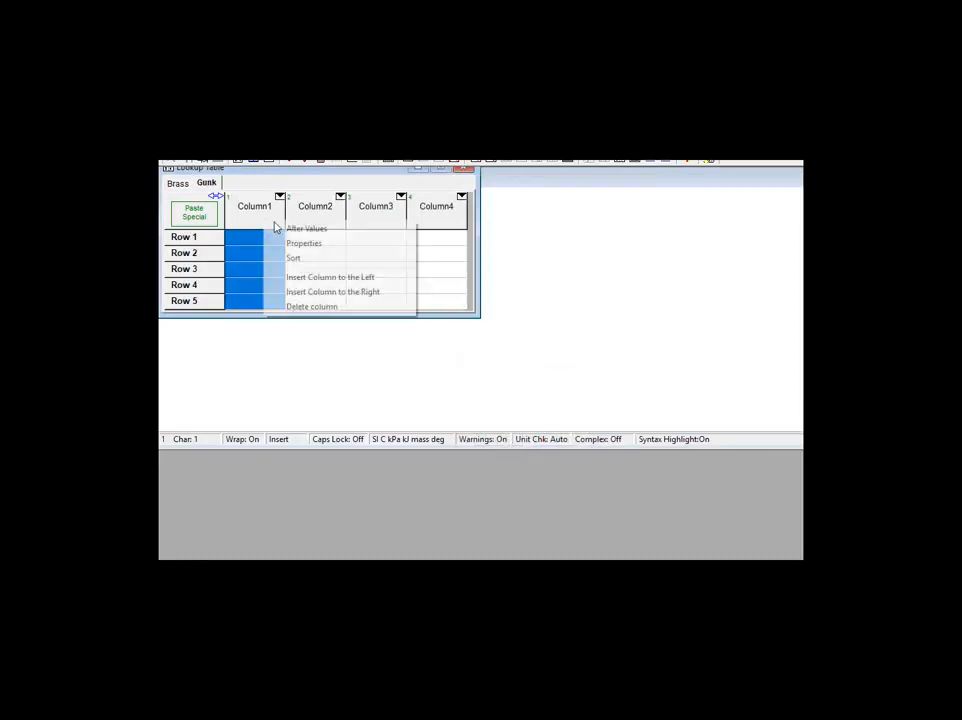
pyautogui.click(298, 243)
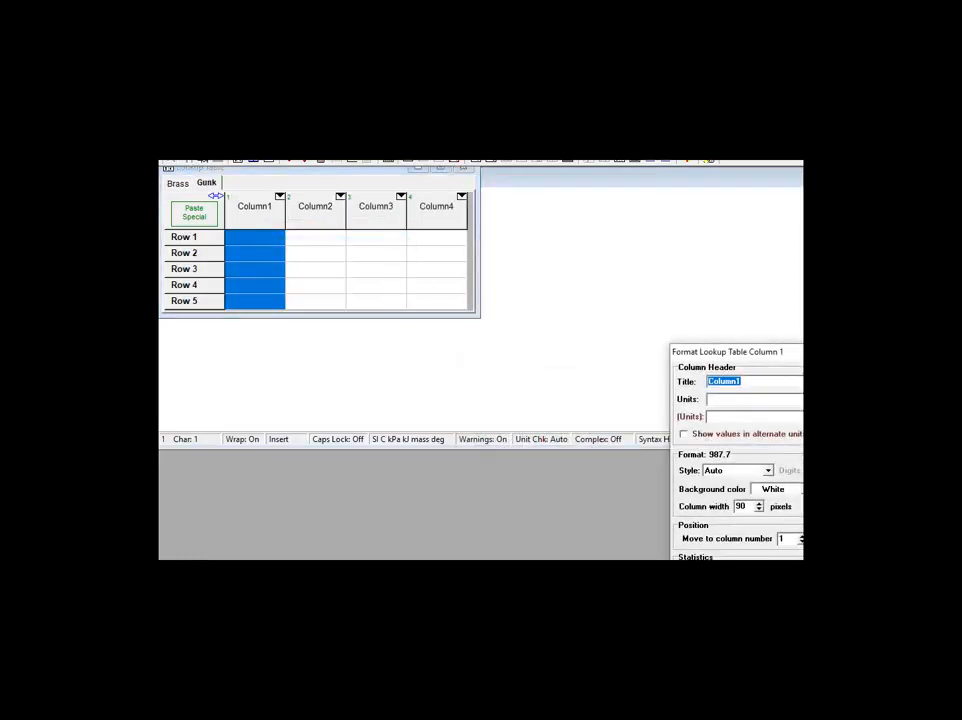
pyautogui.write('T')
pyautogui.write('K')
pyautogui.press('Return')
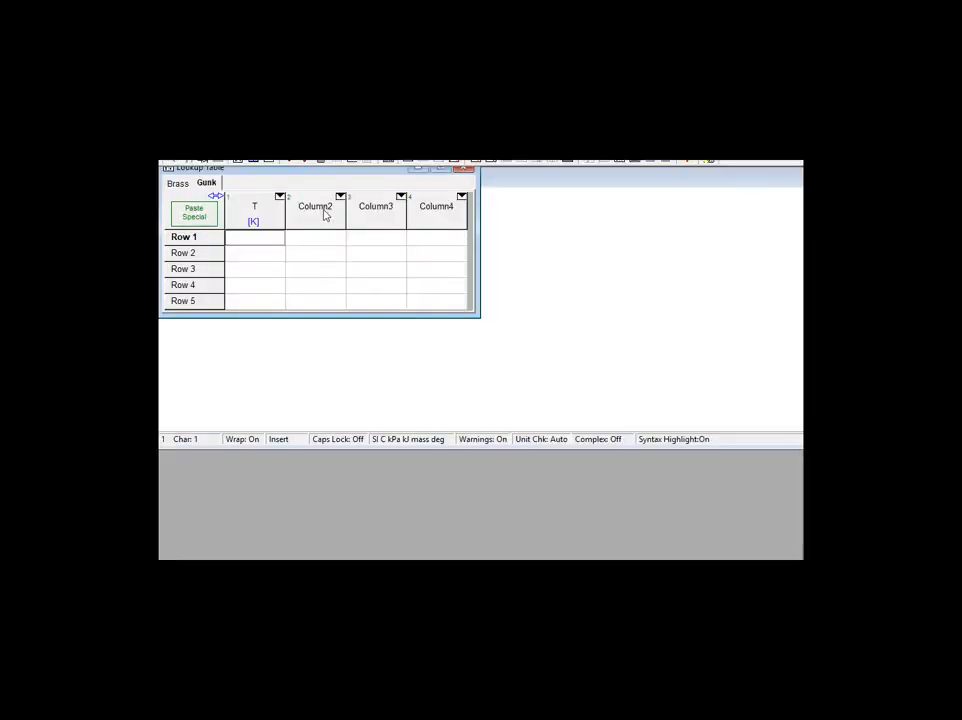
# Title the second column of the Gunk table rho and set its units to kg/m^3.
pyautogui.rightClick(323, 210)
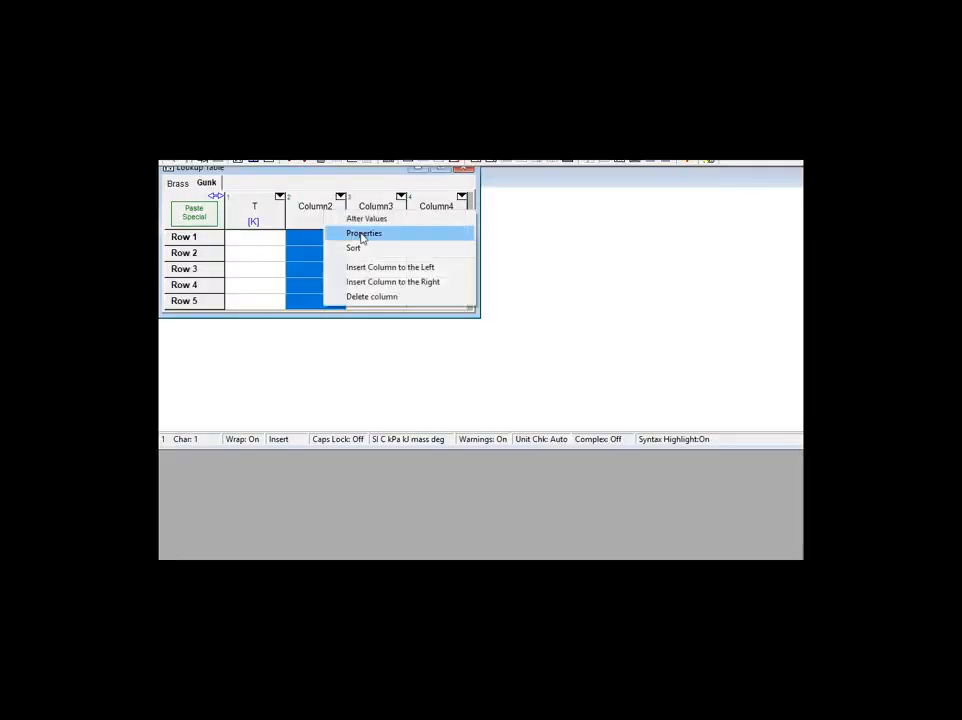
pyautogui.click(364, 233)
pyautogui.write('rho')
pyautogui.press('Tab')
pyautogui.write('kg/m')
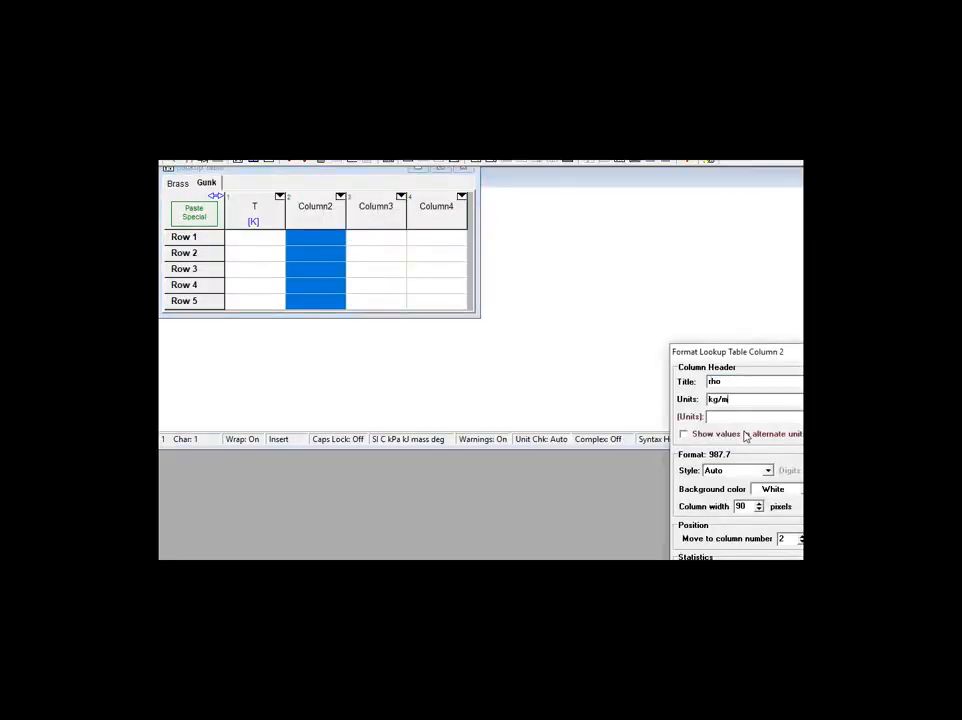
pyautogui.write('^3')
pyautogui.press('Return')
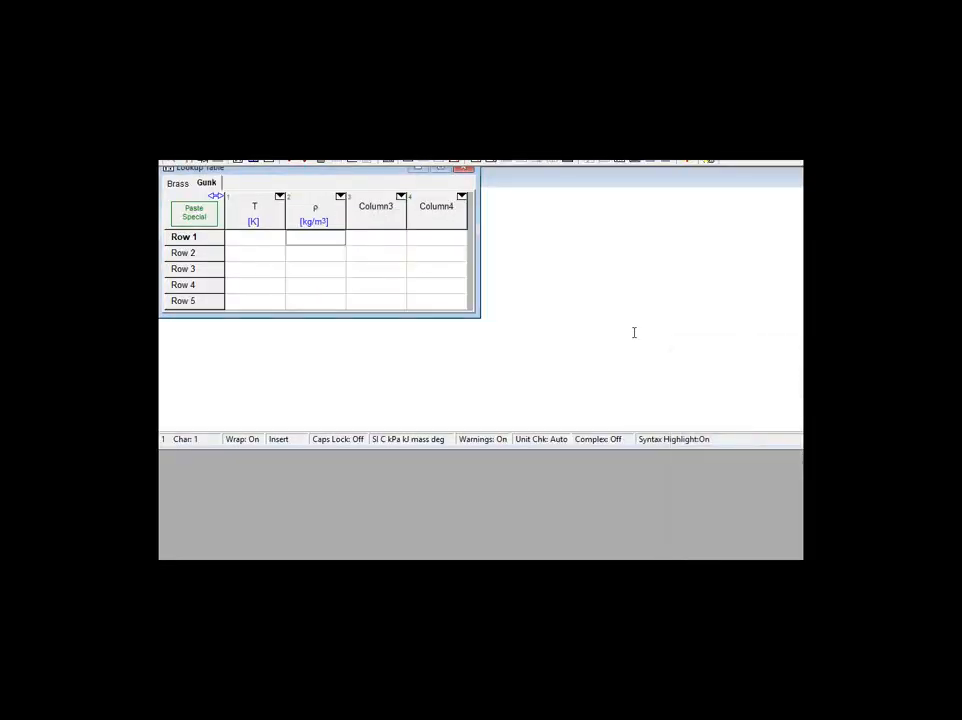
# Title the third column of the Gunk table c with units kJ/kg-K, and select the first temperature cell.
pyautogui.rightClick(378, 222)
pyautogui.click(410, 241)
pyautogui.write('c [kJ/kg-K')
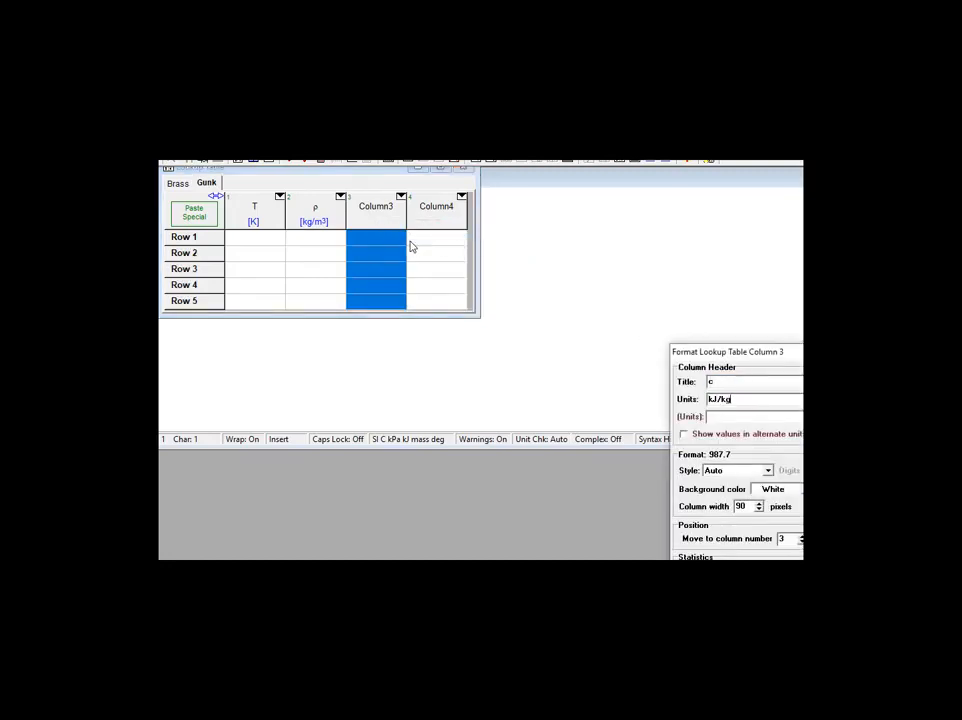
pyautogui.press('Return')
pyautogui.click(268, 238)
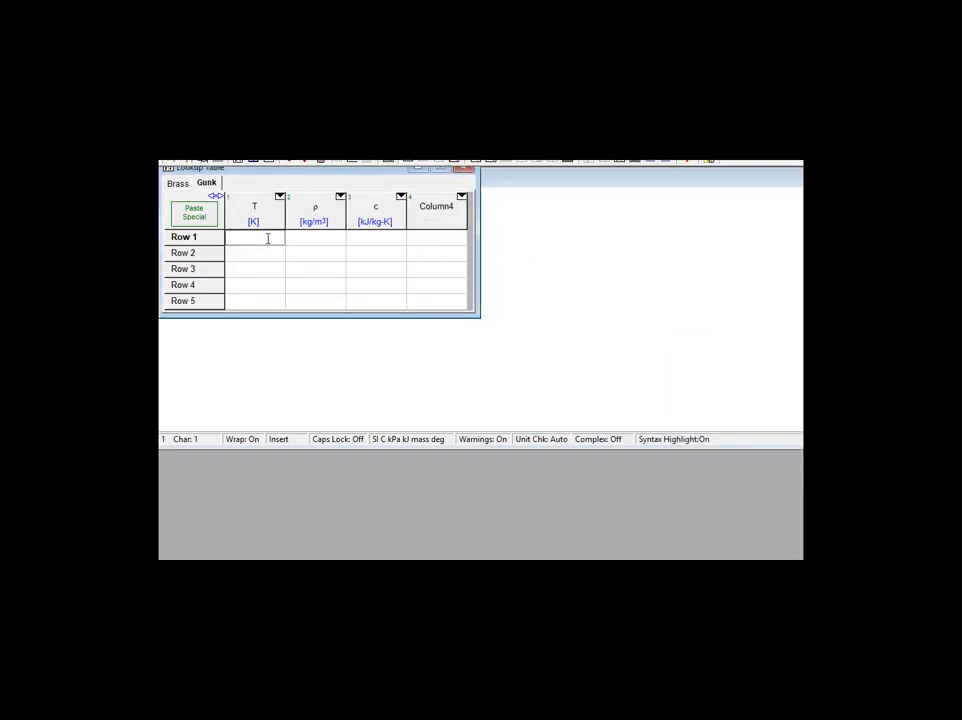
# Fill the T column of the Gunk table with 100, 200, 300, 400 and 500 in rows 1 to 5.
pyautogui.write('100')
pyautogui.press('Return')
pyautogui.write('200')
pyautogui.press('Return')
pyautogui.write('300')
pyautogui.press('Return')
pyautogui.write('4')
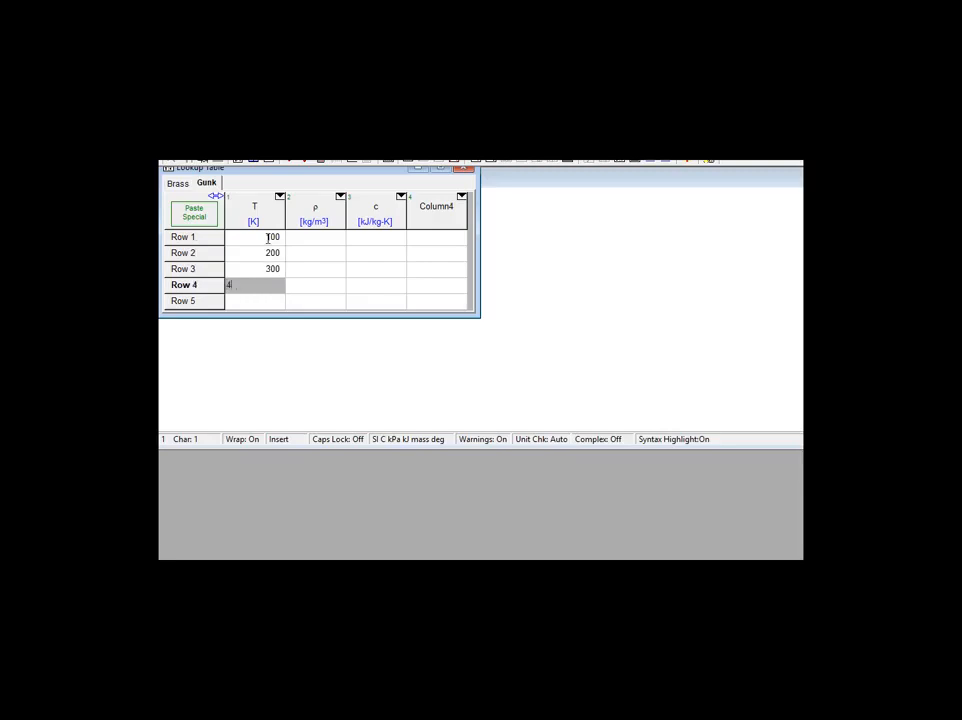
pyautogui.write('00')
pyautogui.press('Return')
pyautogui.write('500')
pyautogui.press('Return')
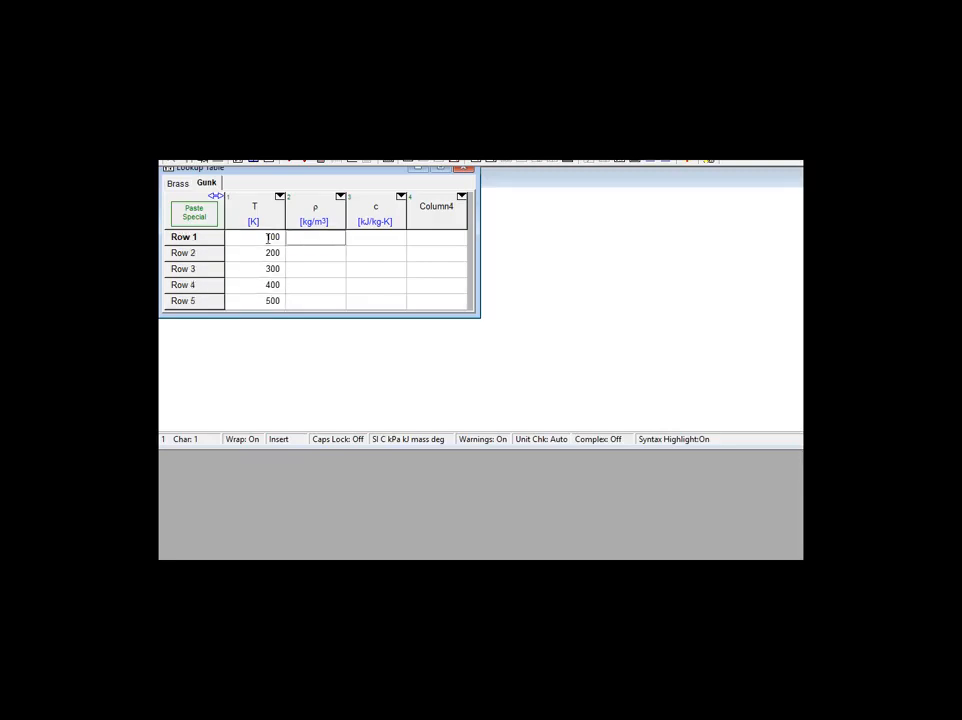
# Fill the density column with 2100, 2200, 2300, 2400 and 2500 in rows 1 to 5.
pyautogui.write('2100')
pyautogui.press('Return')
pyautogui.write('2200')
pyautogui.press('Return')
pyautogui.write('2300')
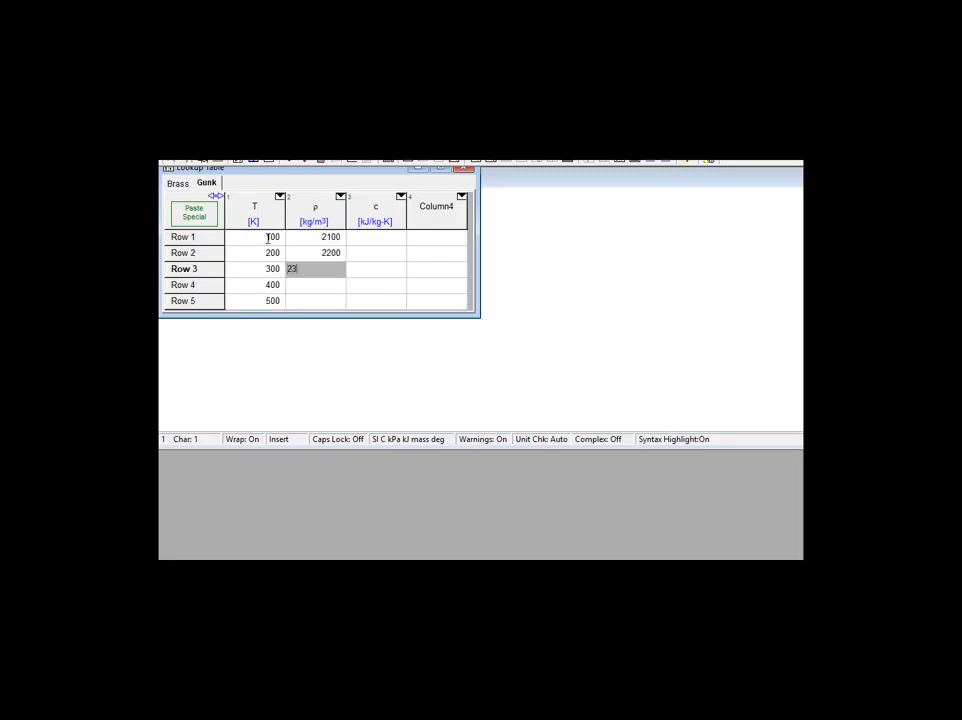
pyautogui.press('Return')
pyautogui.write('2400')
pyautogui.press('Return')
pyautogui.write('2500')
pyautogui.press('Return')
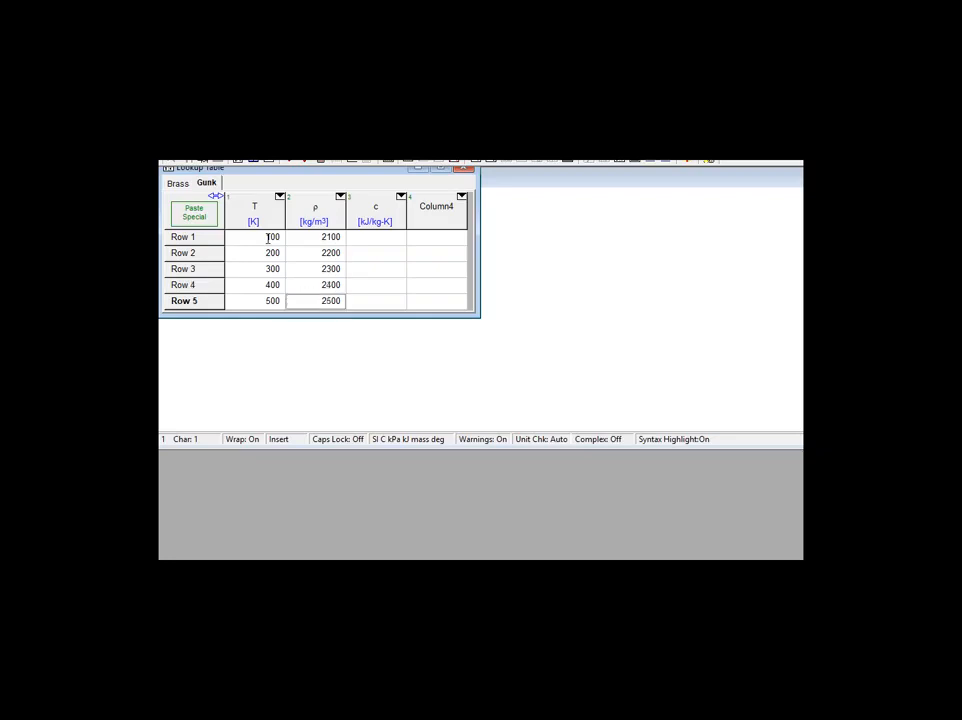
# Enter specific heat values 300, 310 and 320 in rows 2 to 4 of the c column, leaving rows 1 and 5 blank.
pyautogui.press('Down')
pyautogui.write('300')
pyautogui.press('Return')
pyautogui.write('310')
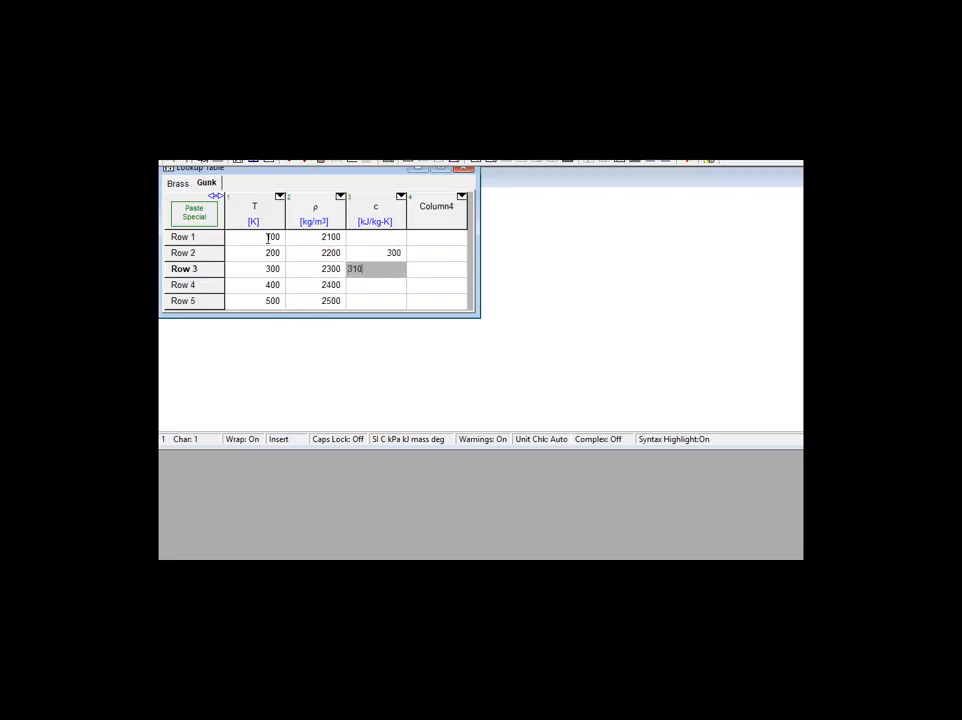
pyautogui.press('Return')
pyautogui.write('320')
pyautogui.press('Return')
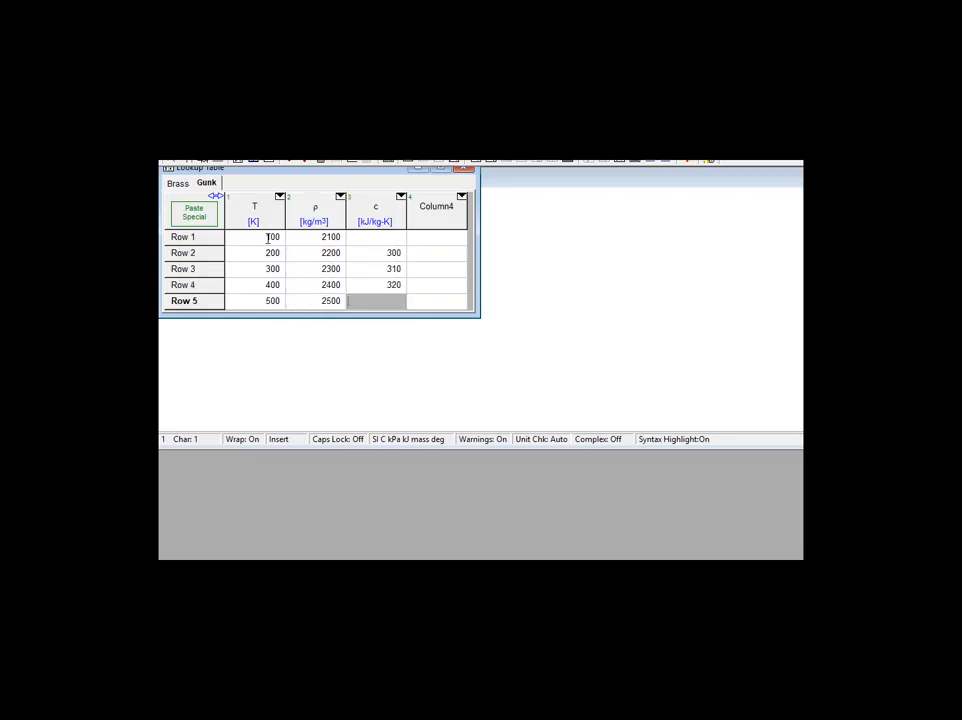
# Title the fourth column of the Gunk table References and set its format style to String.
pyautogui.rightClick(435, 207)
pyautogui.click(460, 228)
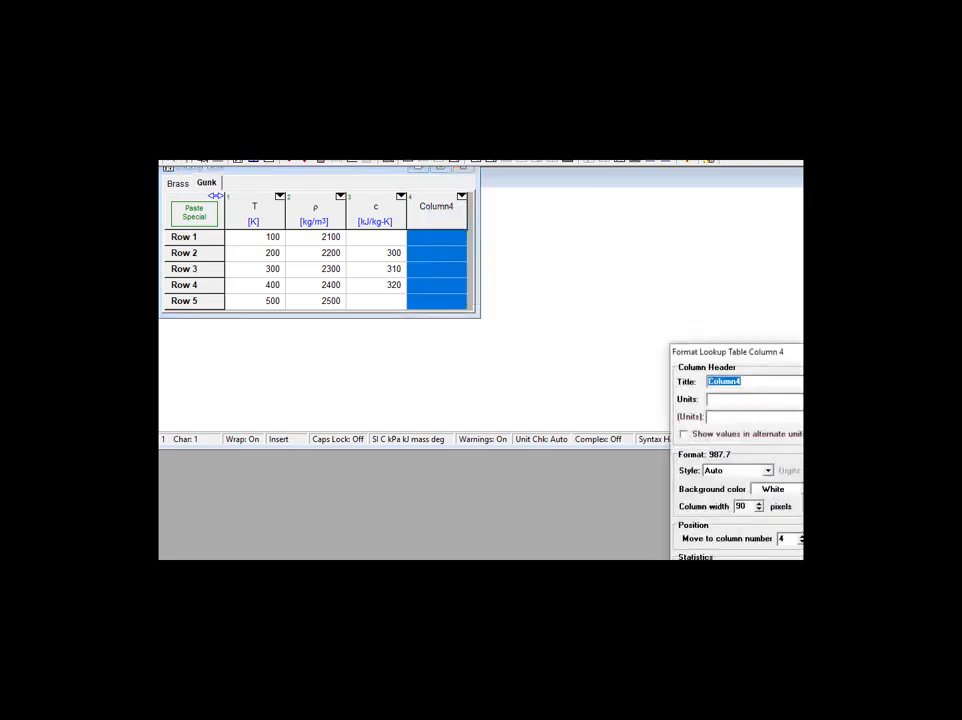
pyautogui.write('References')
pyautogui.click(767, 470)
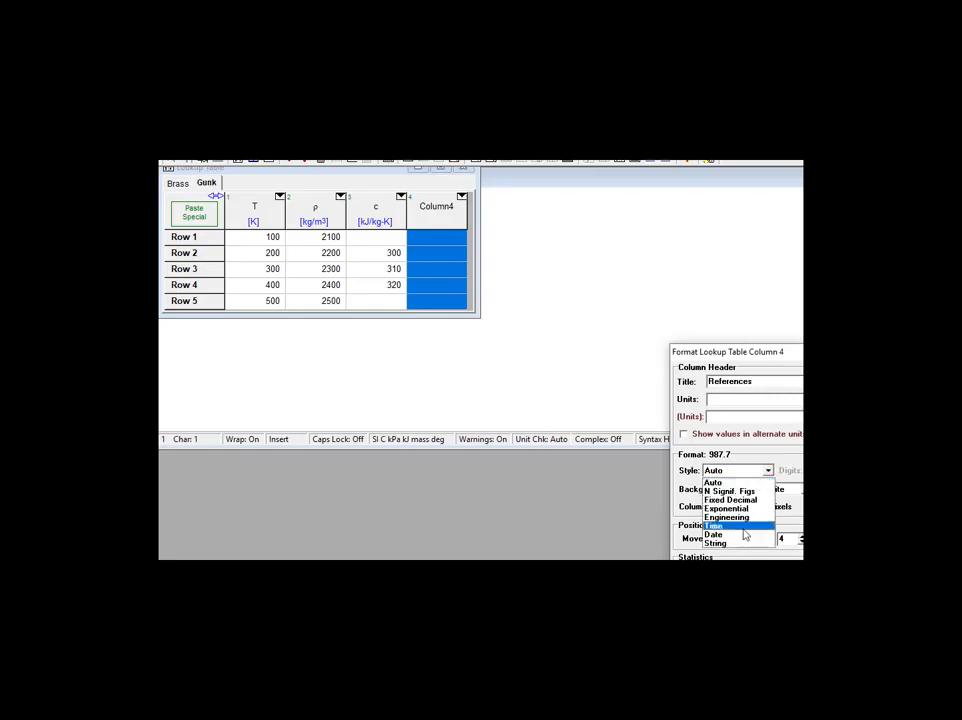
pyautogui.click(729, 543)
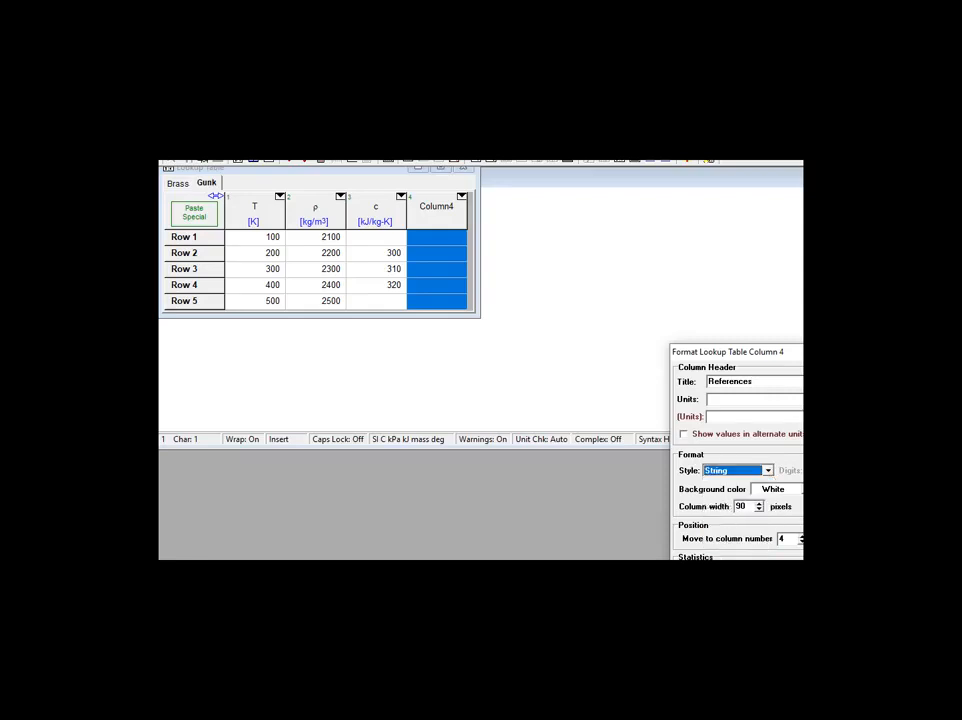
pyautogui.press('Return')
# Enter "Gunk is cool", "density comes from..." and "c comes from???" in rows 1 to 3 of the References column.
pyautogui.click(425, 250)
pyautogui.click(426, 240)
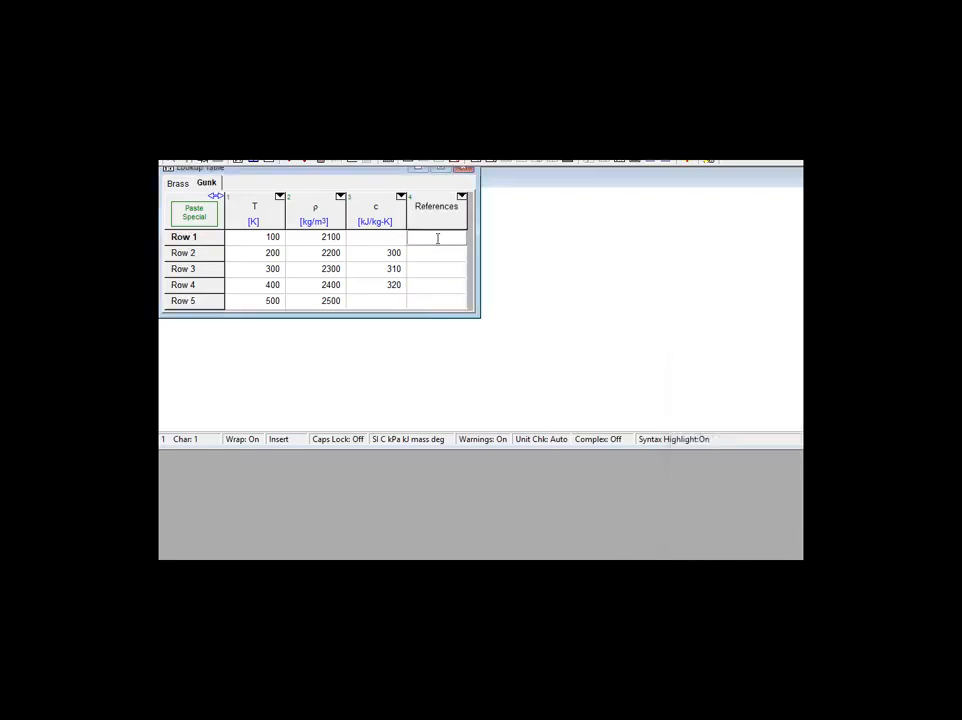
pyautogui.write('unk is cool')
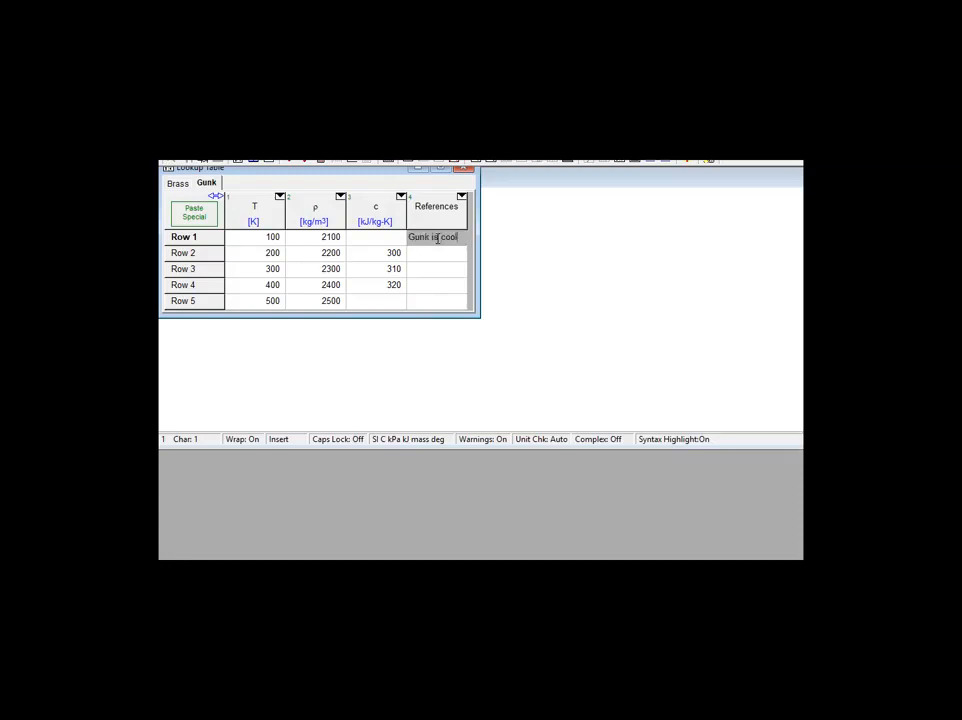
pyautogui.press('Return')
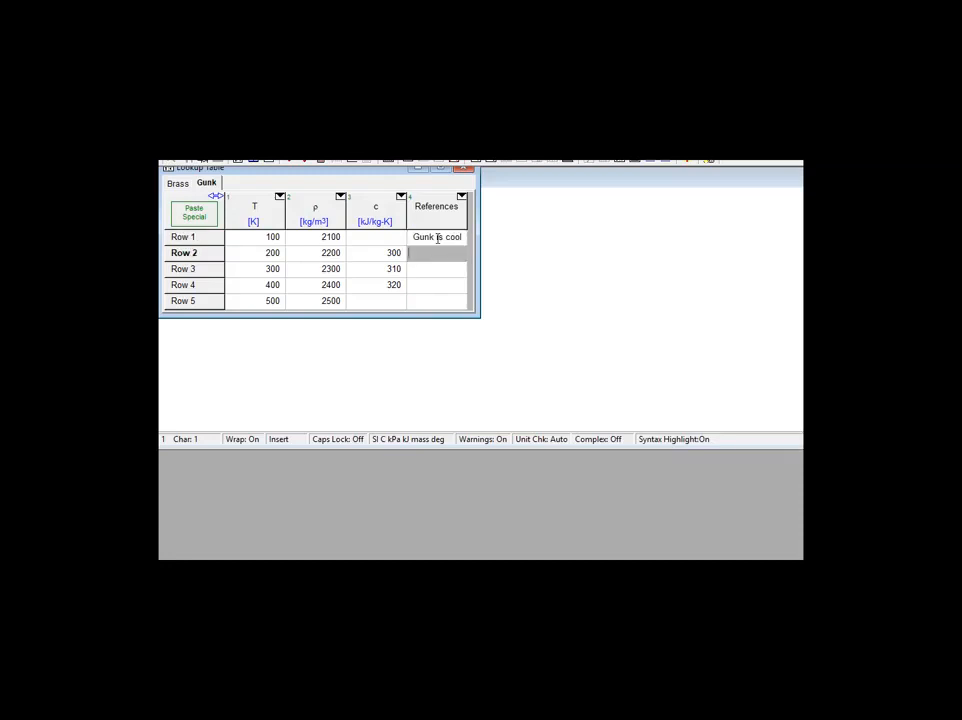
pyautogui.write('density comes from ...')
pyautogui.press('Return')
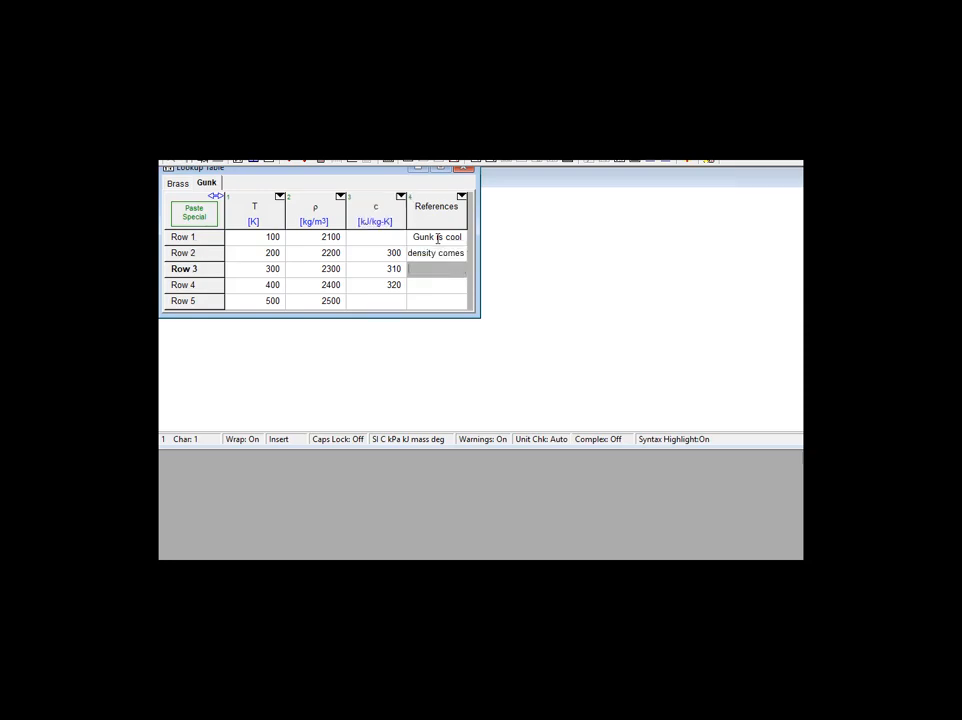
pyautogui.write('c comes from???')
pyautogui.press('Return')
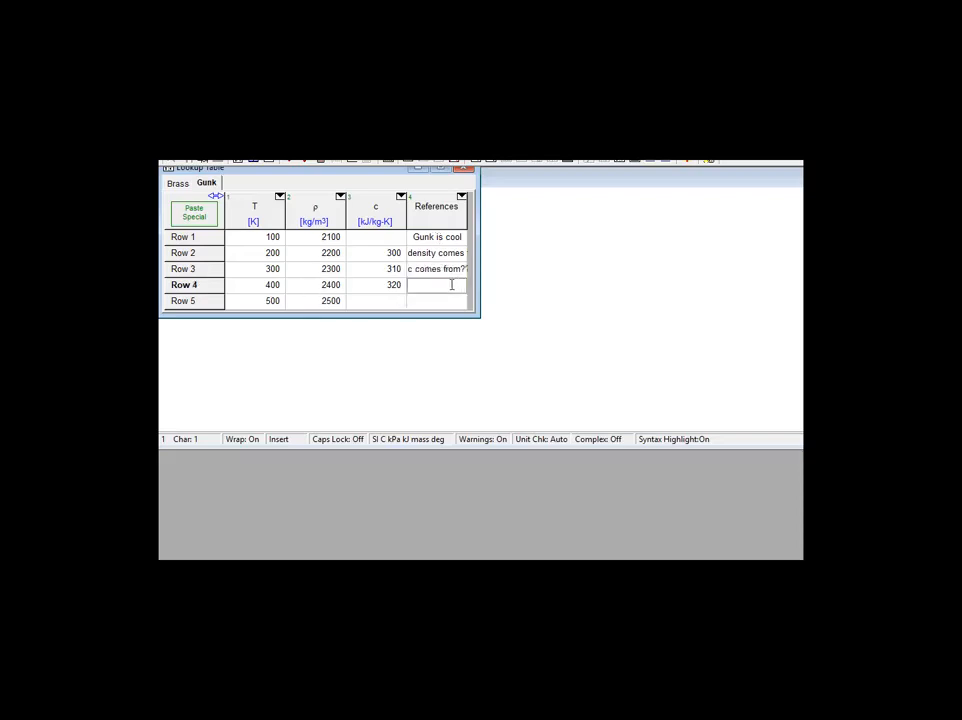
# Save the Gunk table as Gunk.LKT in the EES_Professional folder Userlib\EES_System\Incompressible\Miscellaneous.
pyautogui.doubleClick(205, 184)
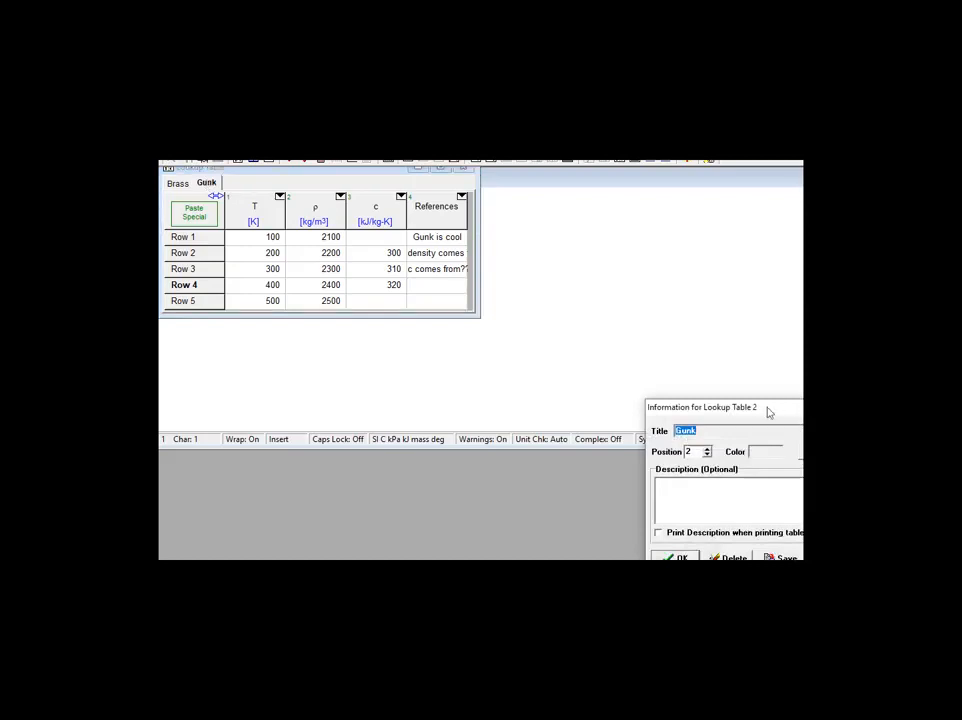
pyautogui.moveTo(769, 412); pyautogui.dragTo(449, 273)
pyautogui.click(452, 424)
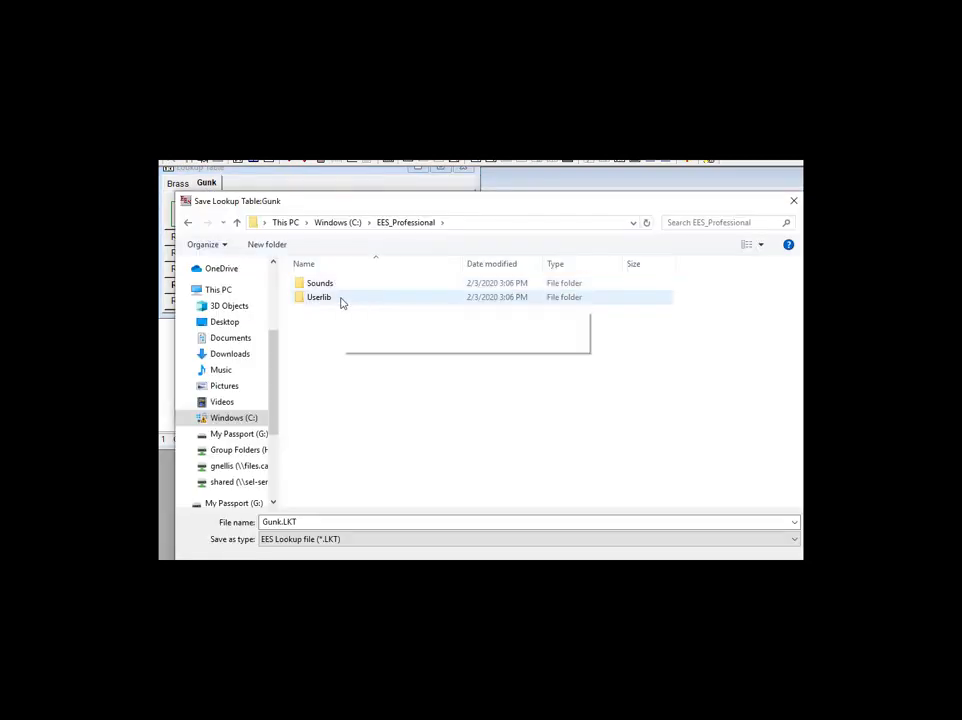
pyautogui.doubleClick(341, 299)
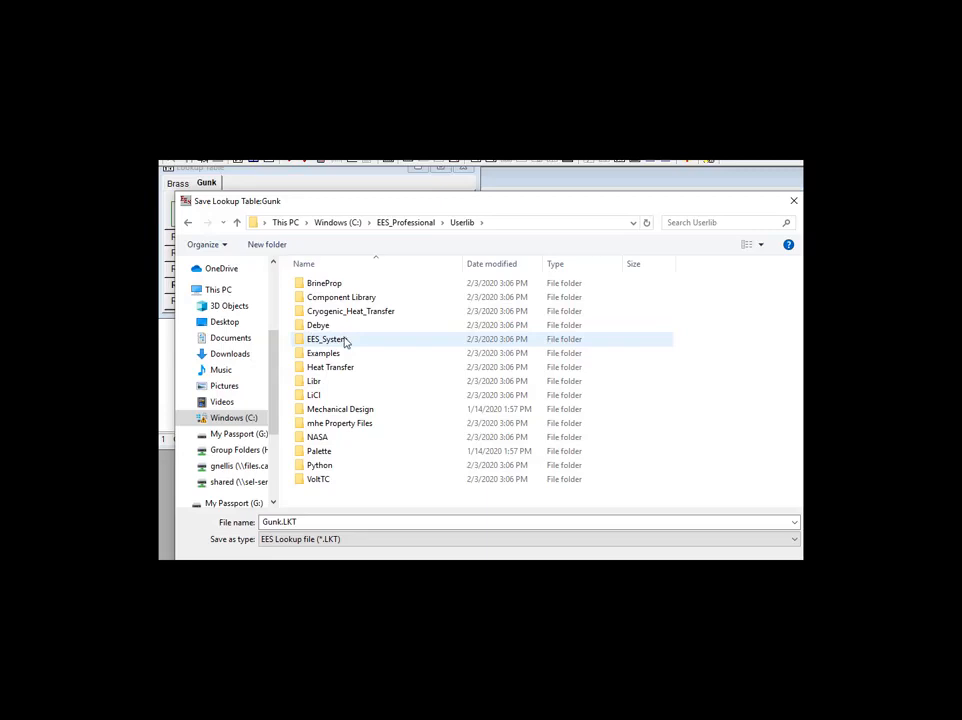
pyautogui.doubleClick(343, 340)
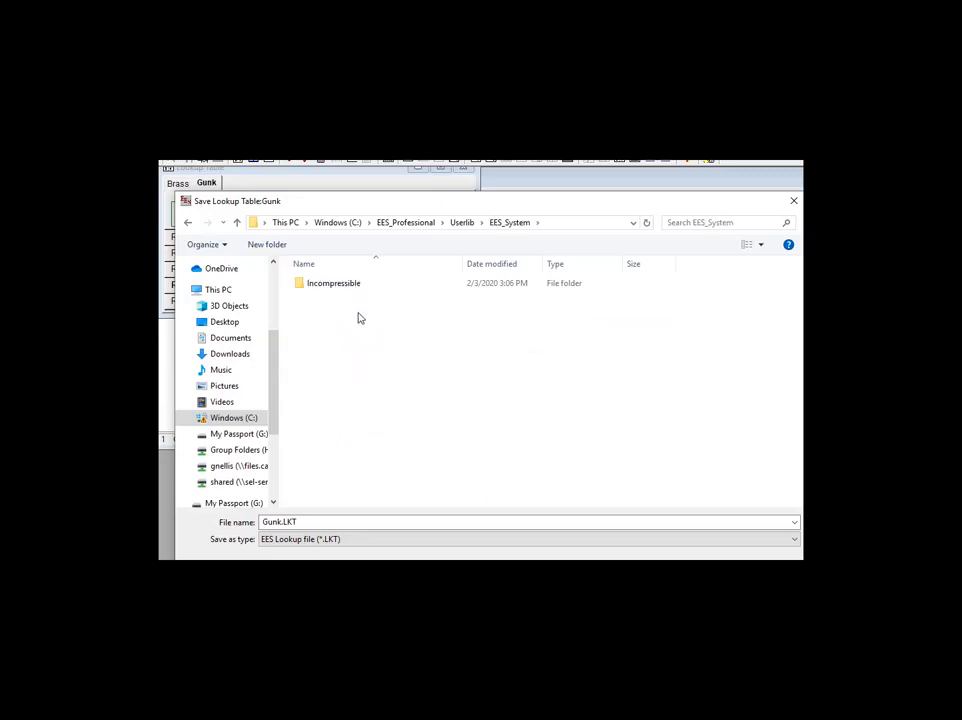
pyautogui.doubleClick(362, 286)
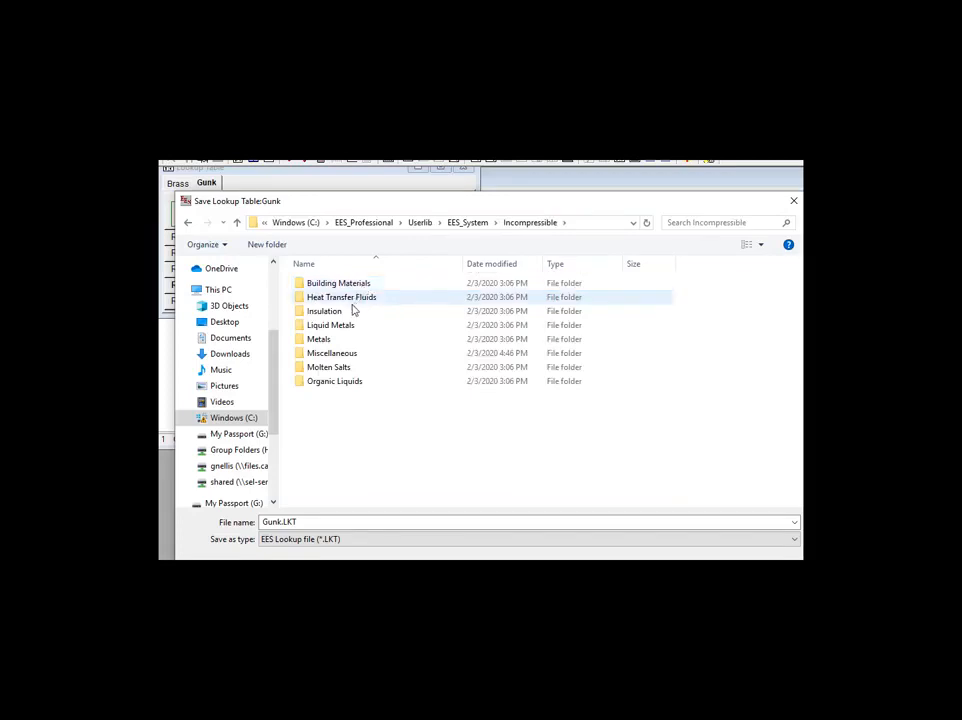
pyautogui.click(353, 355)
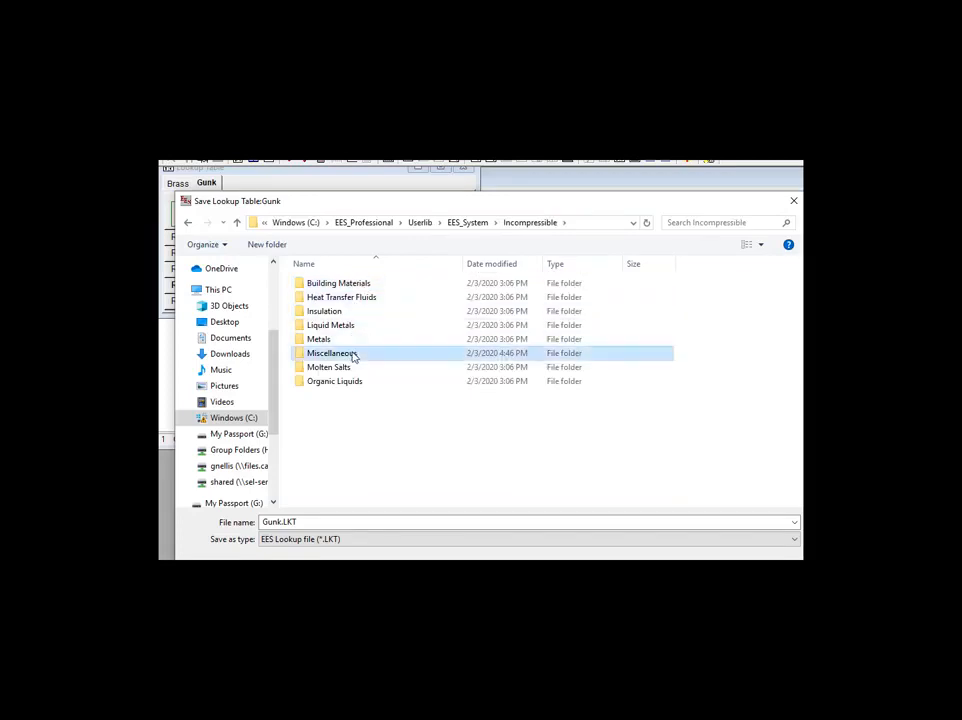
pyautogui.doubleClick(353, 355)
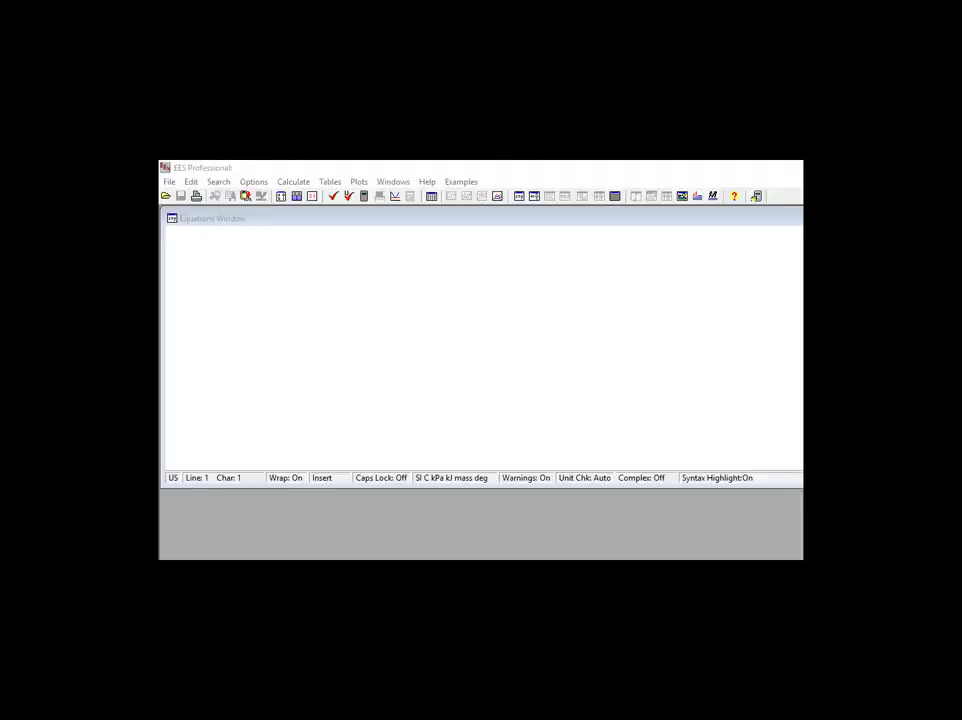
# Find Gunk among the Miscellaneous incompressible substances in the thermophysical property function information.
pyautogui.click(253, 181)
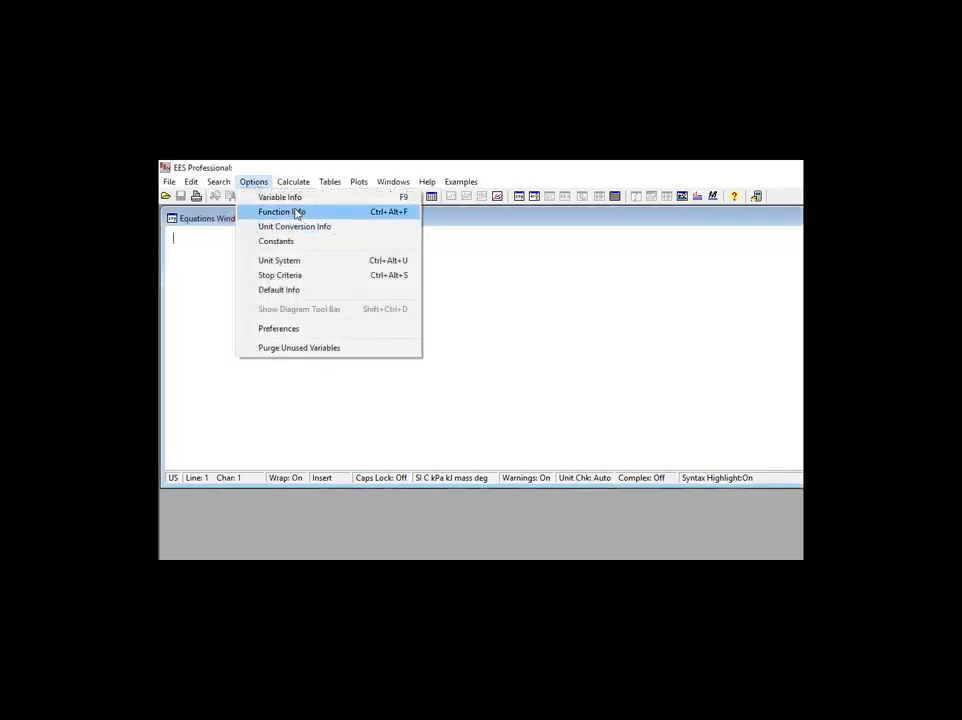
pyautogui.click(298, 212)
pyautogui.click(433, 280)
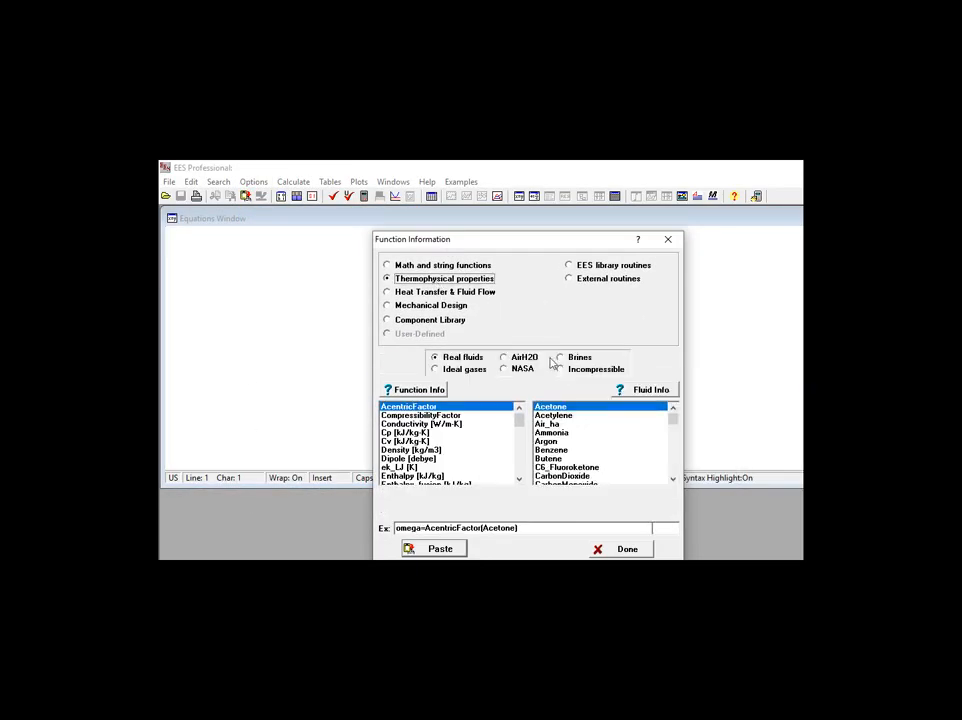
pyautogui.click(560, 369)
pyautogui.click(574, 389)
pyautogui.click(573, 452)
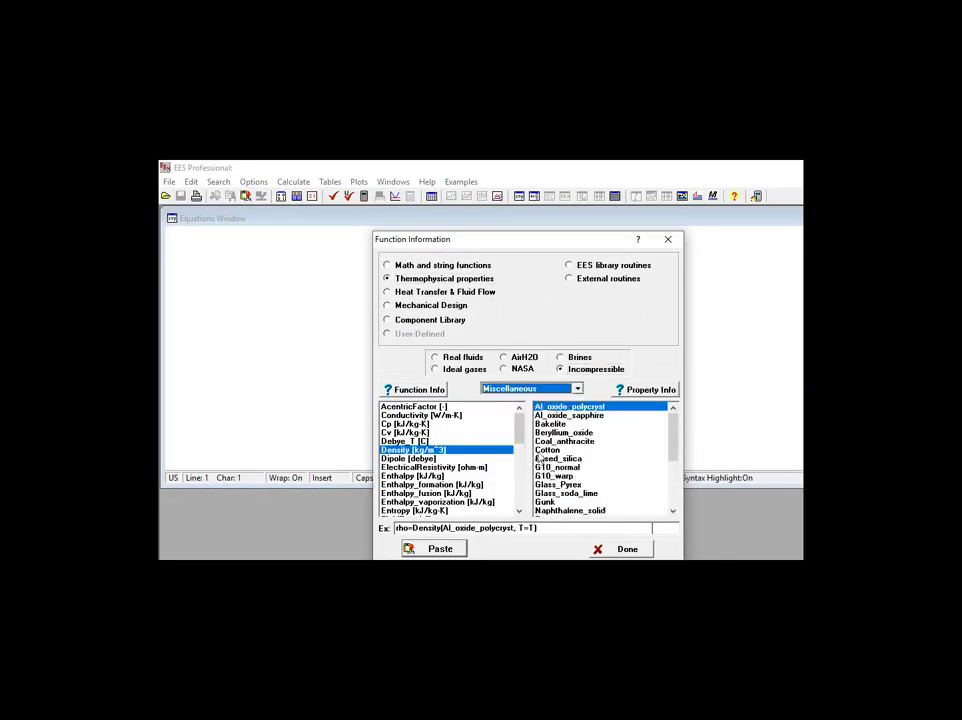
pyautogui.click(560, 502)
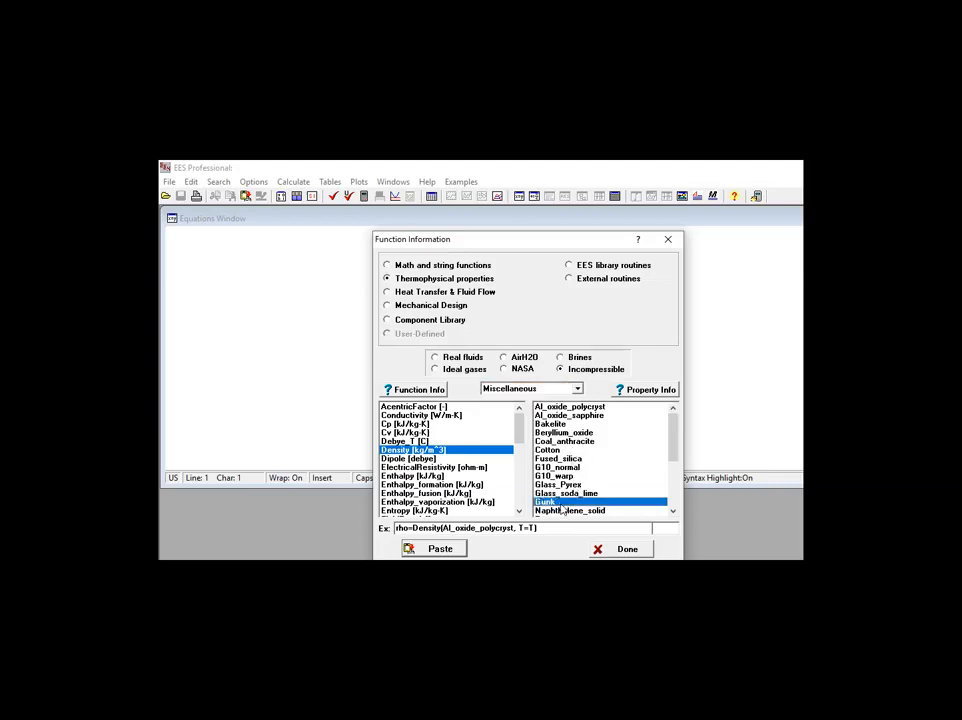
# Review Gunk's property information and its data references, and close the function information.
pyautogui.click(624, 391)
pyautogui.moveTo(646, 470); pyautogui.dragTo(410, 315)
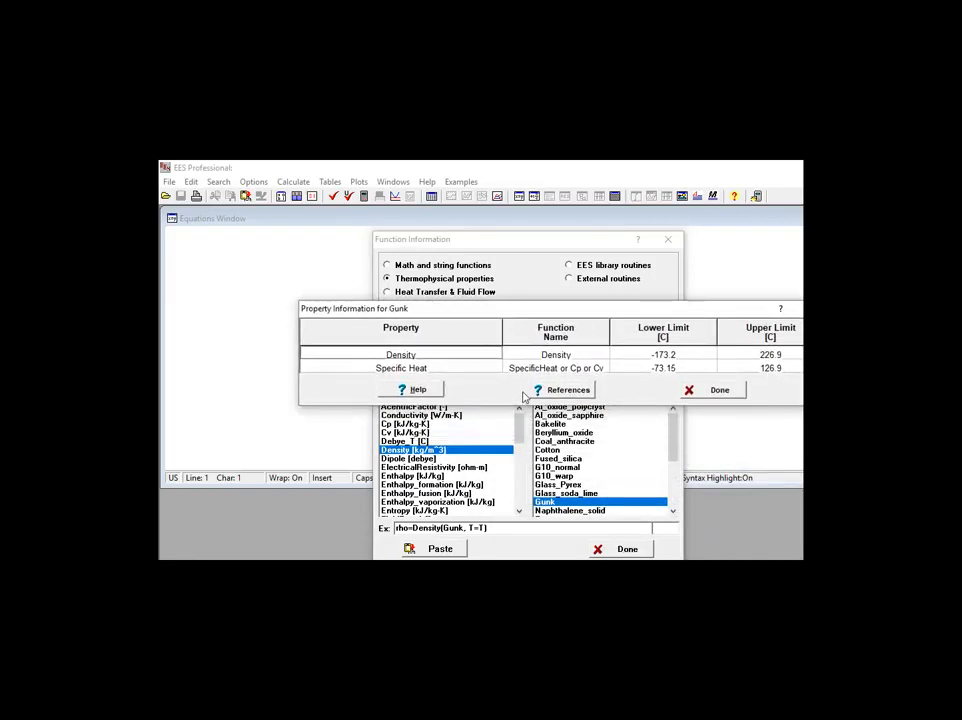
pyautogui.click(586, 393)
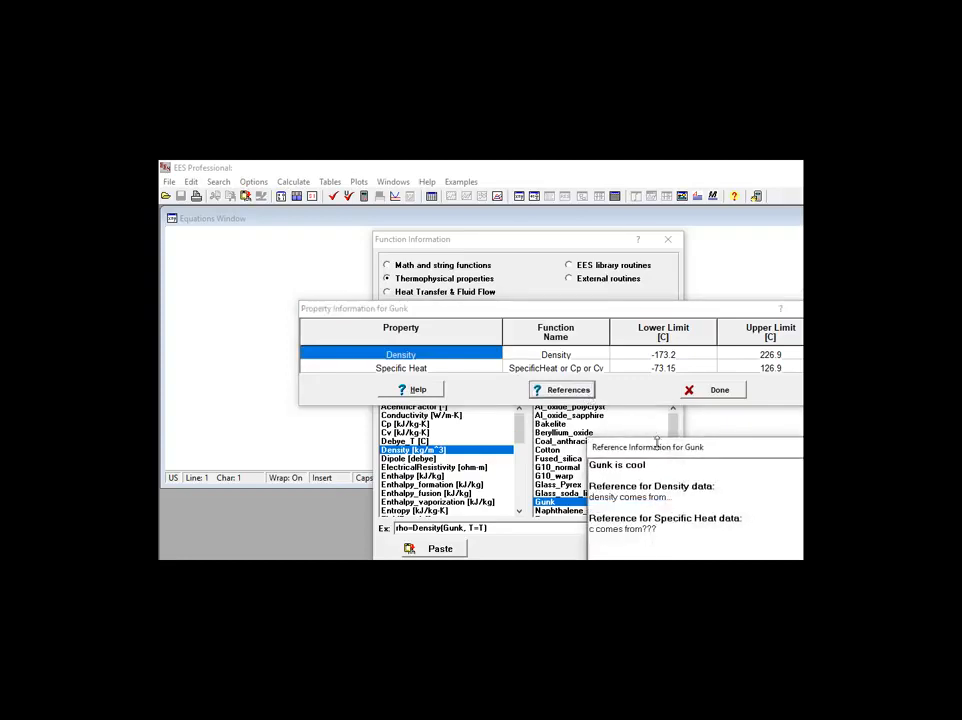
pyautogui.moveTo(656, 448); pyautogui.dragTo(430, 273)
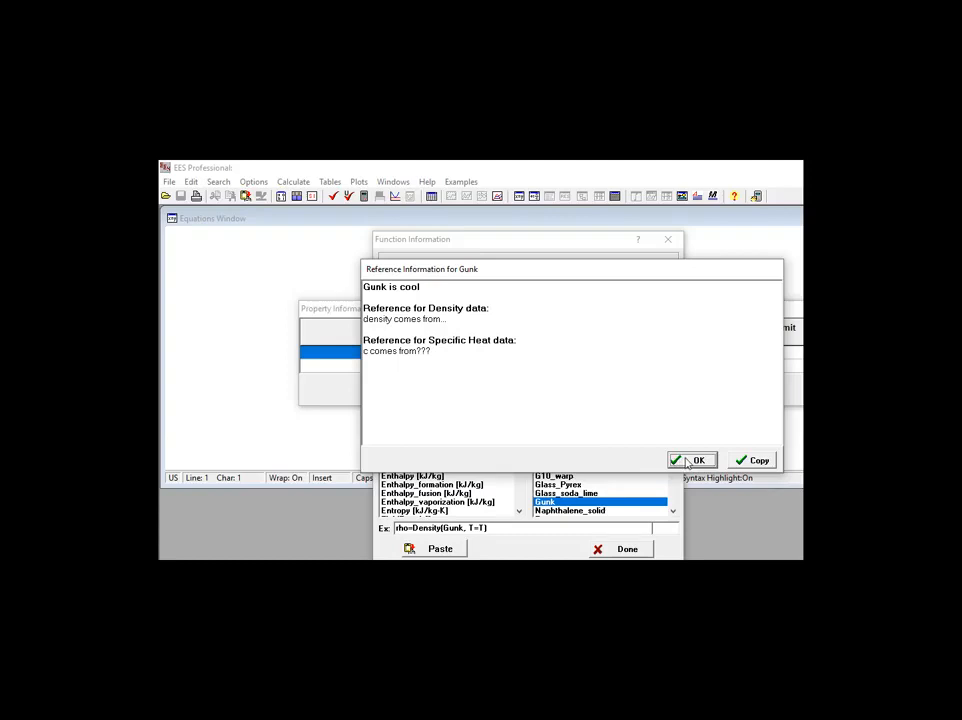
pyautogui.click(691, 460)
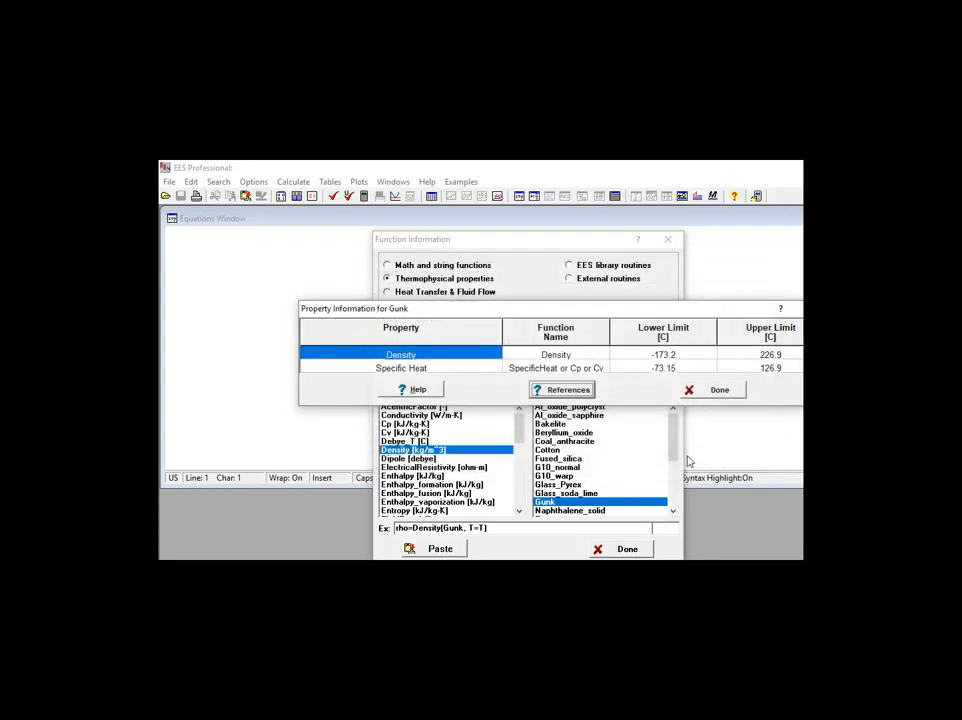
pyautogui.click(712, 390)
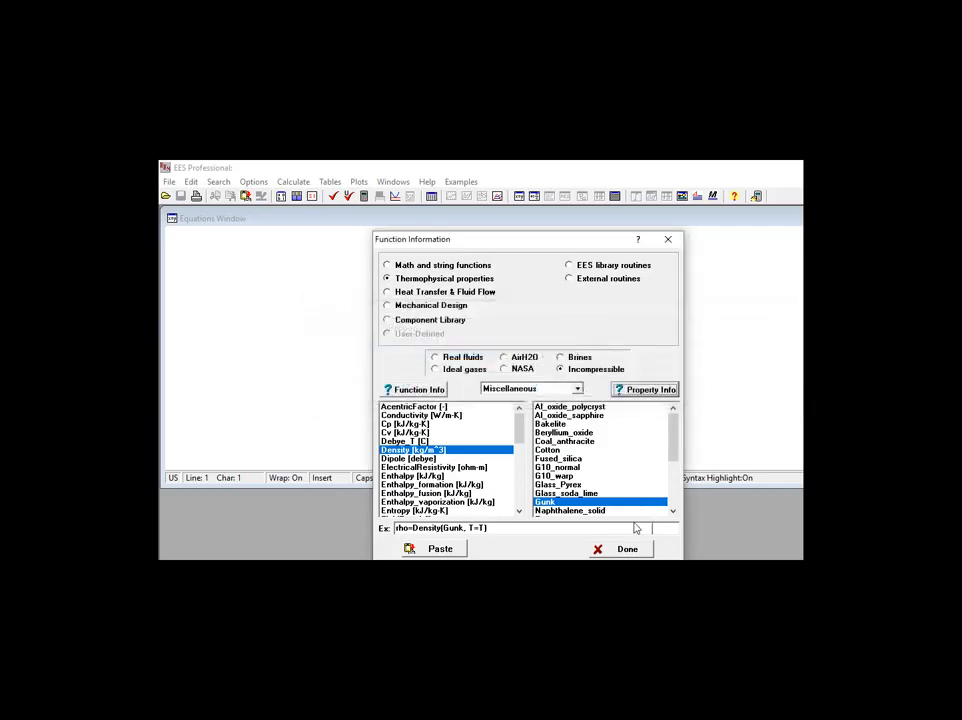
pyautogui.click(627, 549)
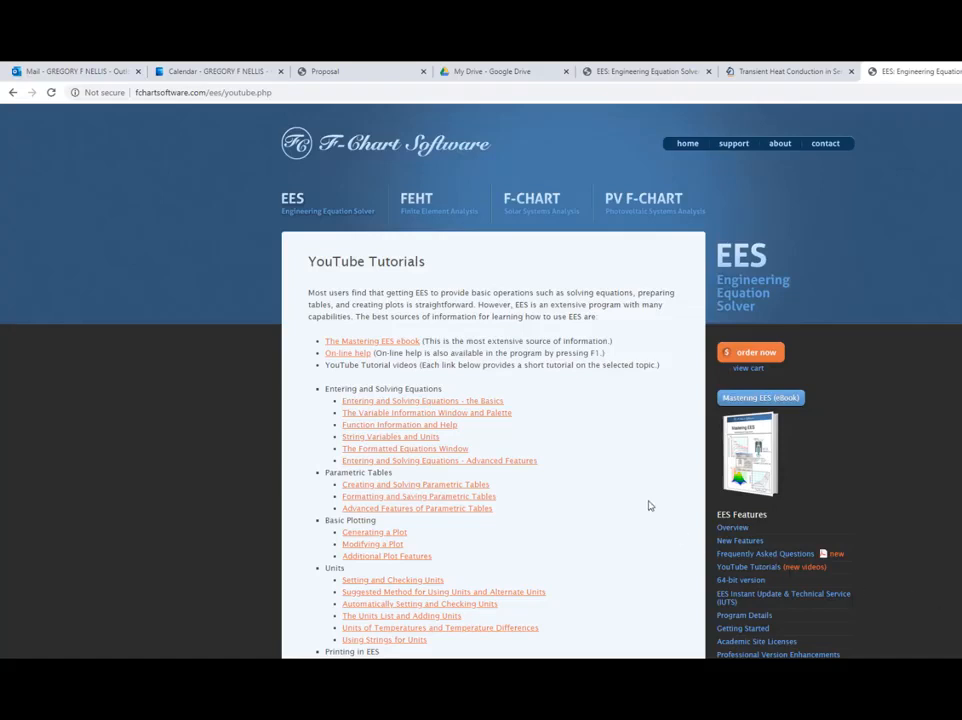
# Switch to the browser, look through the EES YouTube Tutorials list and open the Mastering EES book page.
pyautogui.scroll(-1, 649, 513)
pyautogui.scroll(-4, 649, 513)
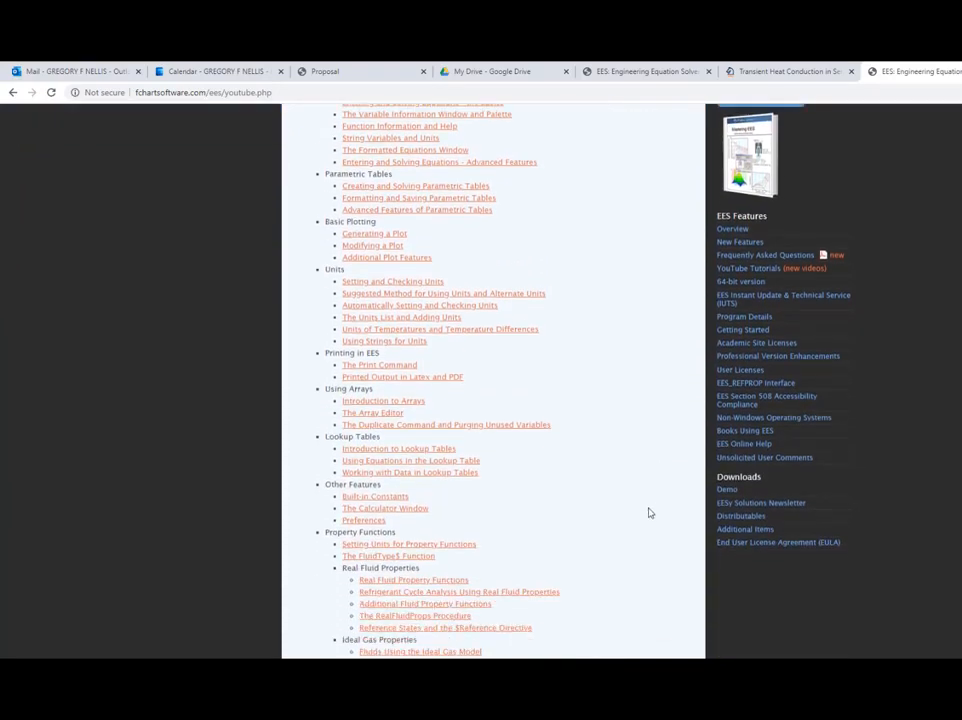
pyautogui.scroll(-1, 648, 508)
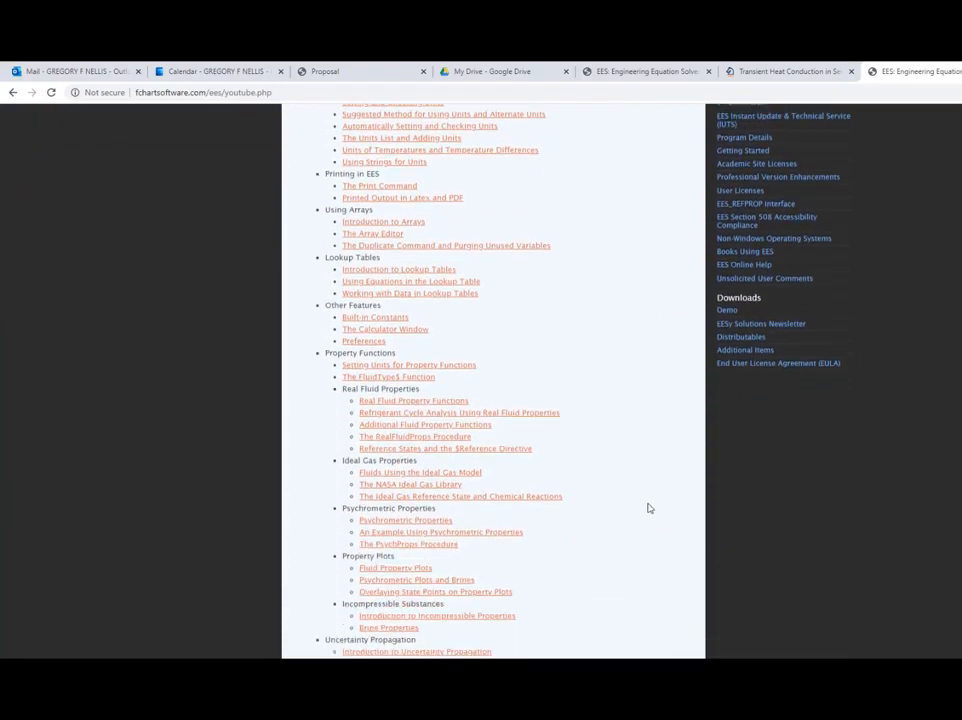
pyautogui.scroll(6, 648, 508)
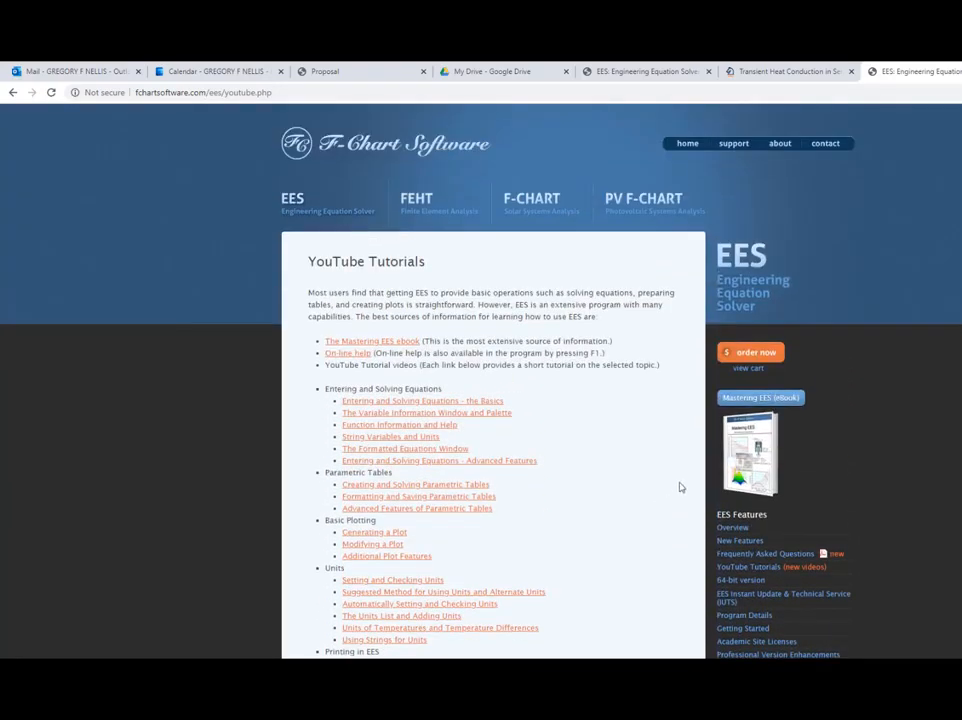
pyautogui.click(745, 455)
pyautogui.scroll(-2, 666, 466)
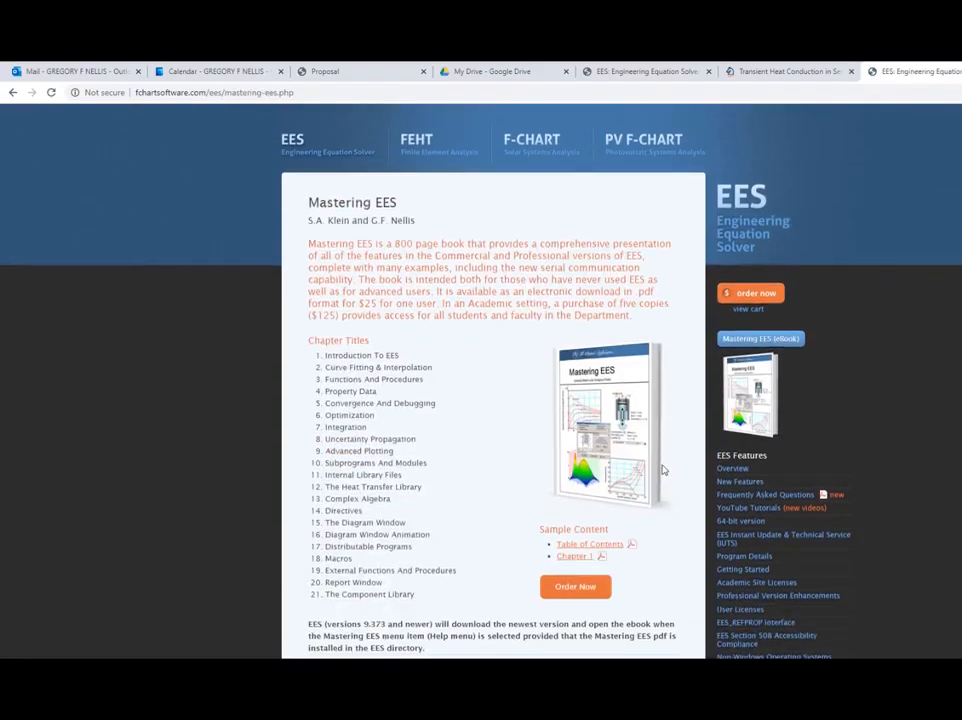